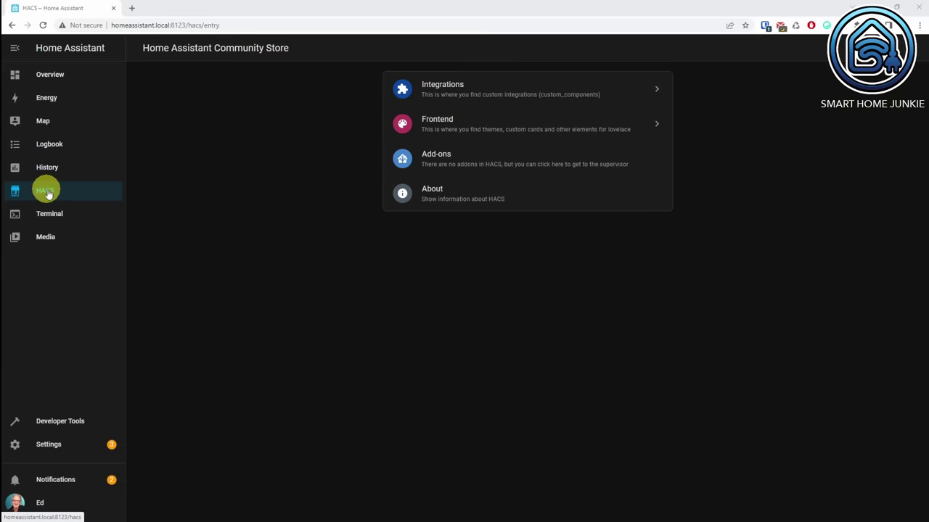
Search the HACS frontend repositories for "layout" and open the layout-card repository
left_click(48, 193)
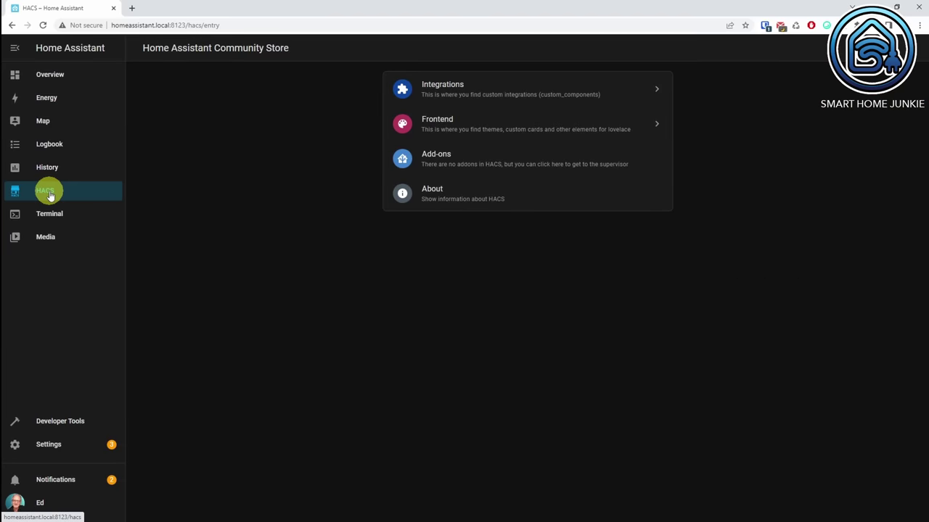
left_click(443, 121)
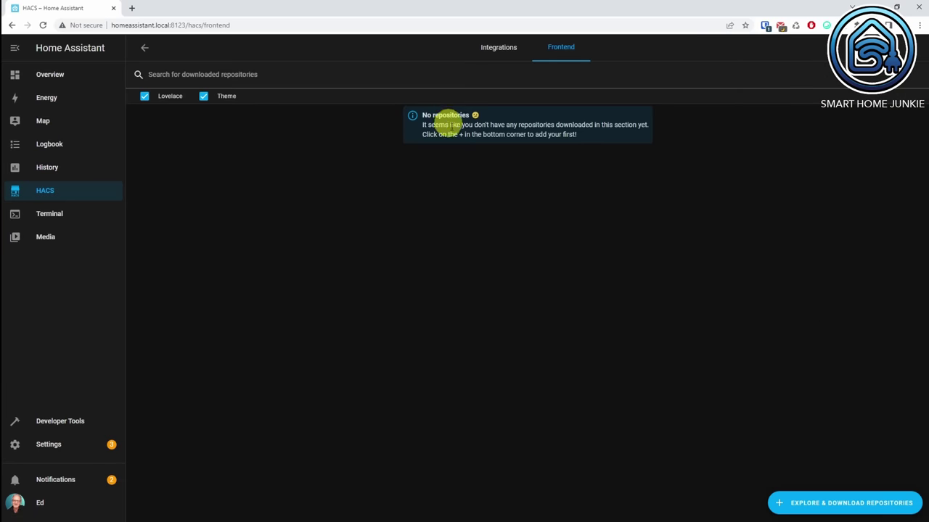
left_click(834, 501)
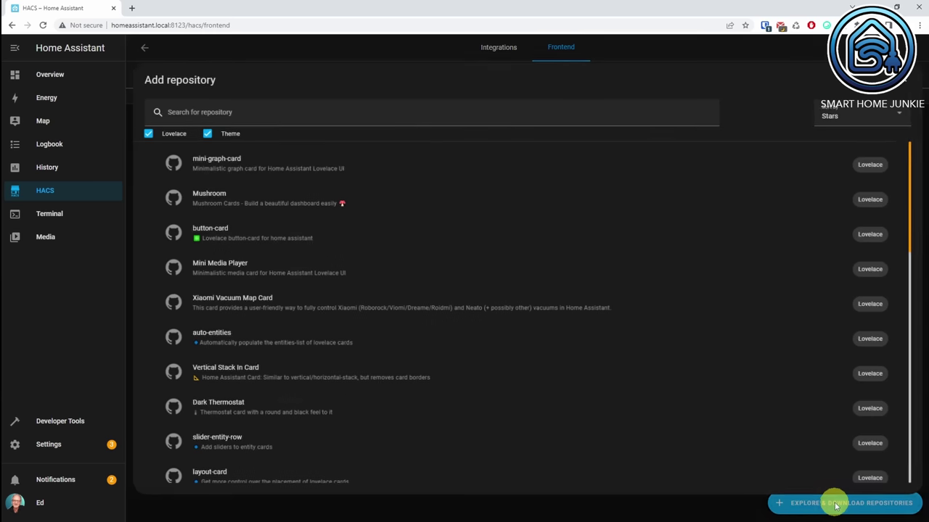
left_click(252, 113)
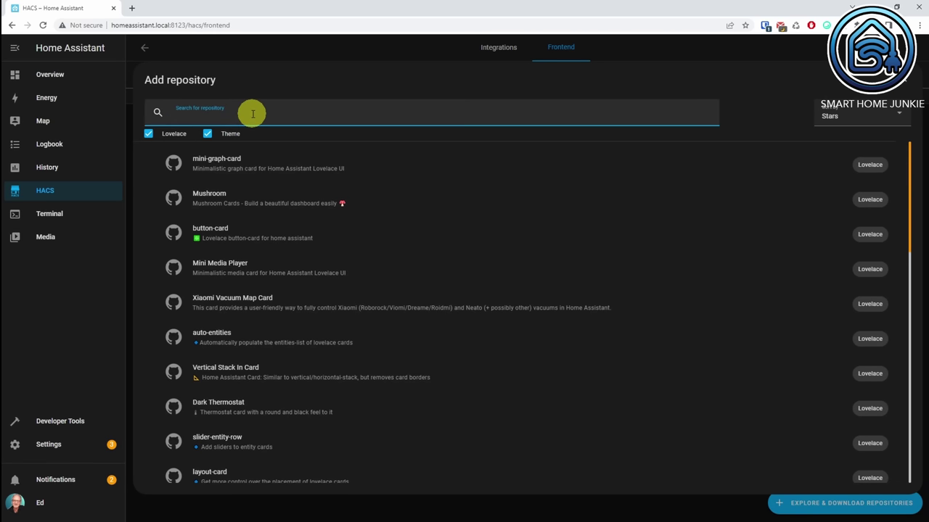
type("layout")
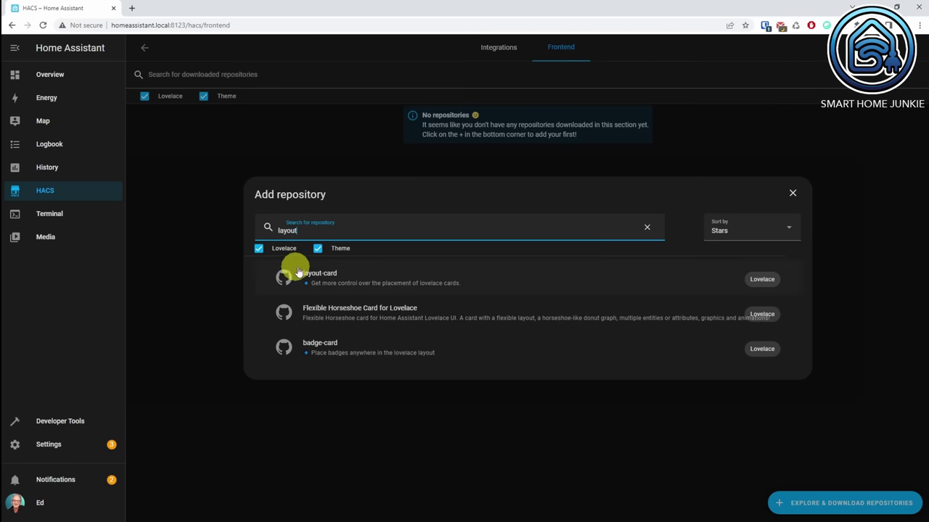
left_click(324, 278)
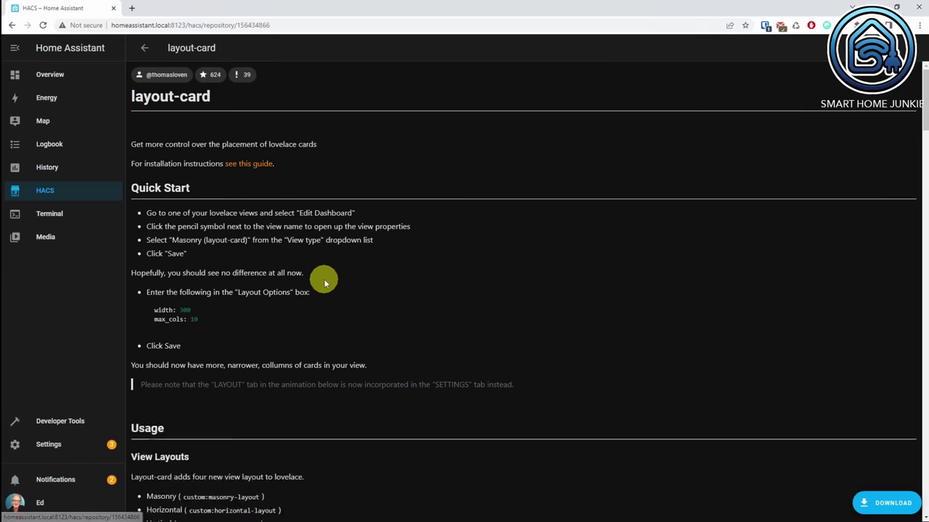
Download layout-card, reload the browser to use its resources, and return to the downloaded frontend repositories
left_click(889, 511)
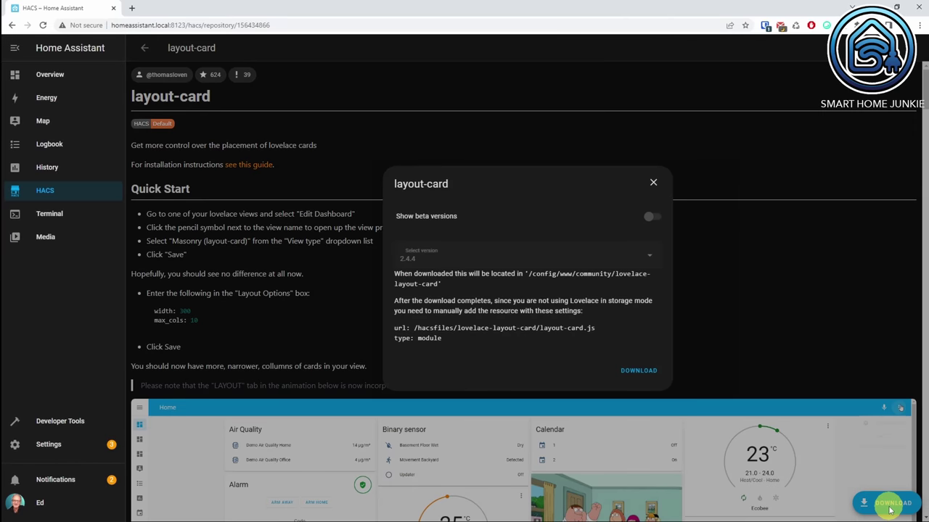
left_click(628, 371)
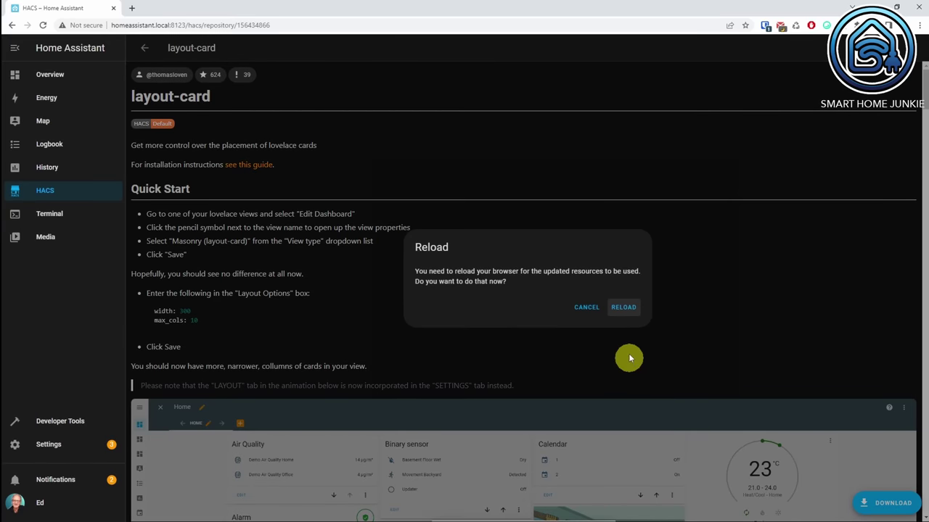
left_click(623, 307)
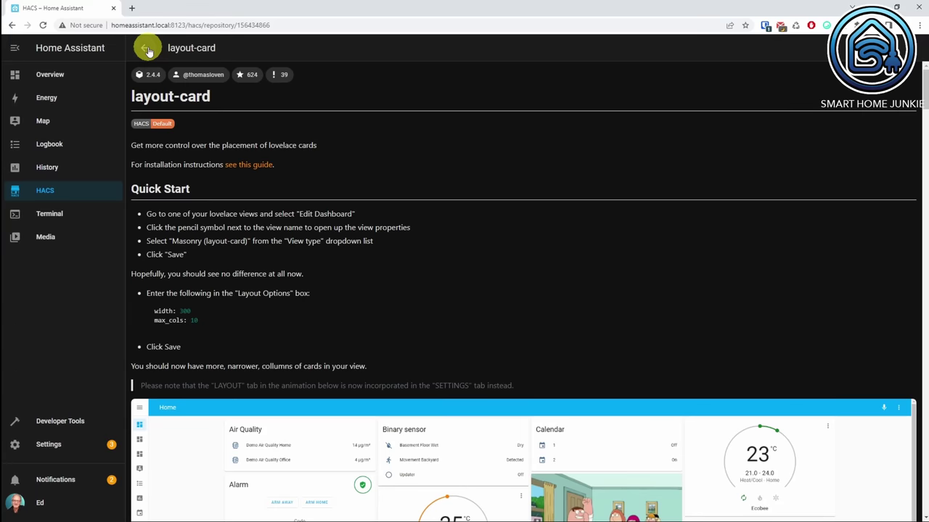
left_click(146, 48)
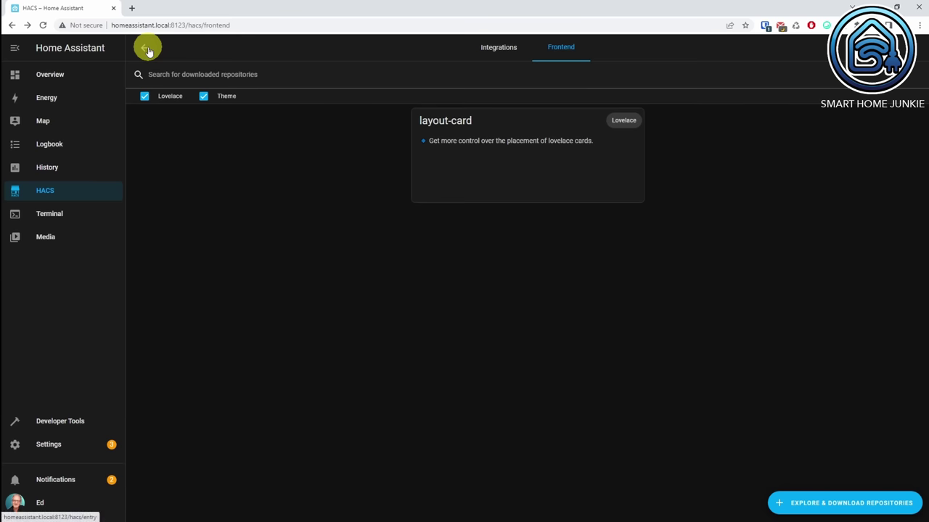
Search the available frontend repositories for "tabbed", then close the repository search
left_click(829, 508)
left_click(320, 248)
key("BackSpace")
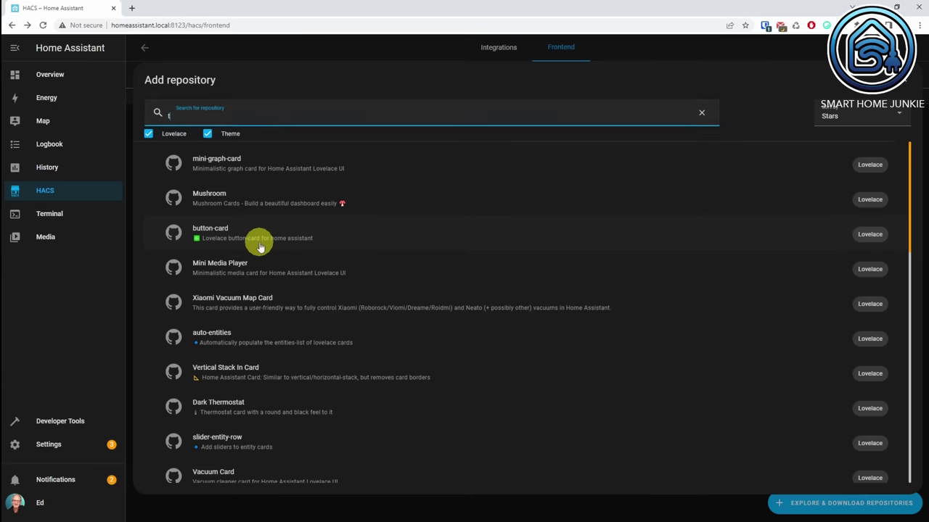
type("tabbed")
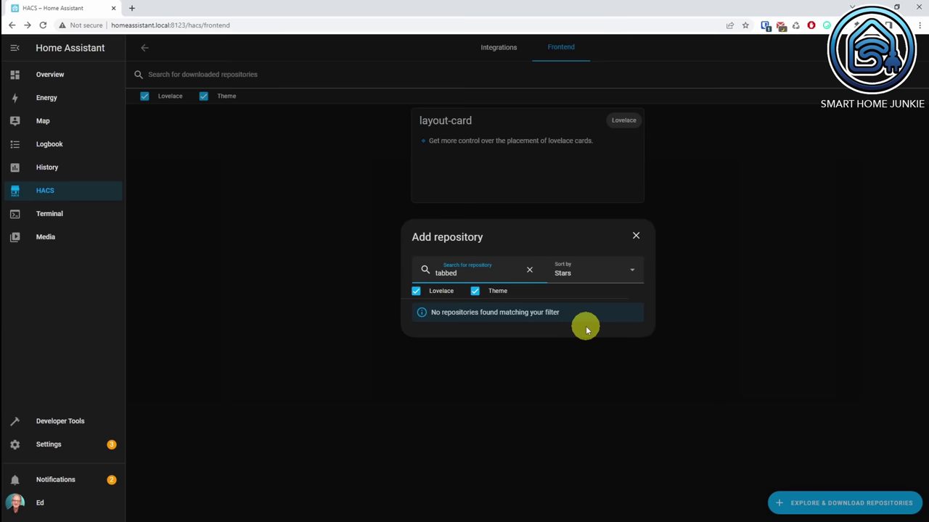
left_click(636, 238)
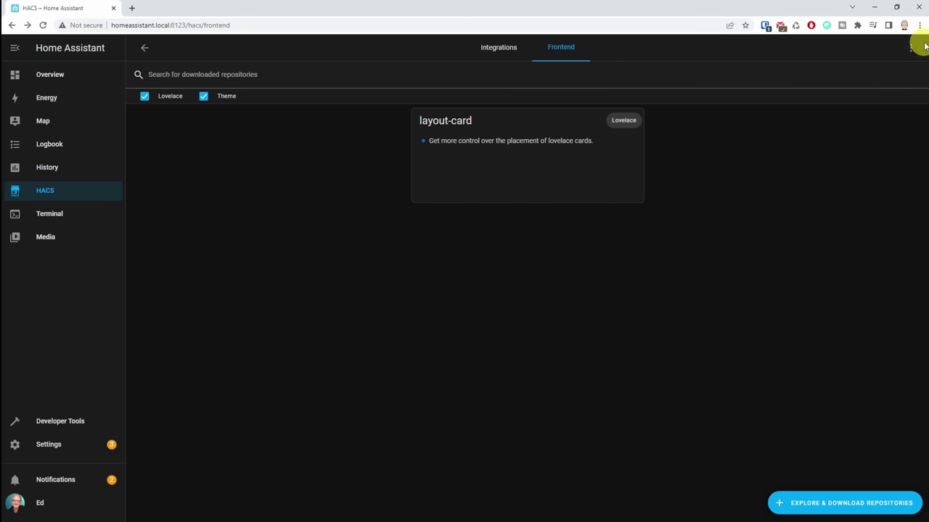
left_click(911, 49)
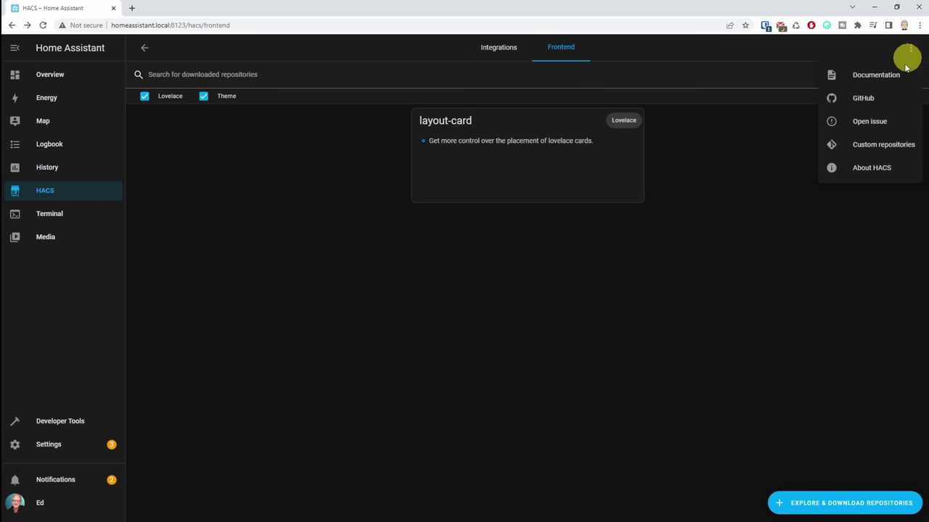
left_click(885, 148)
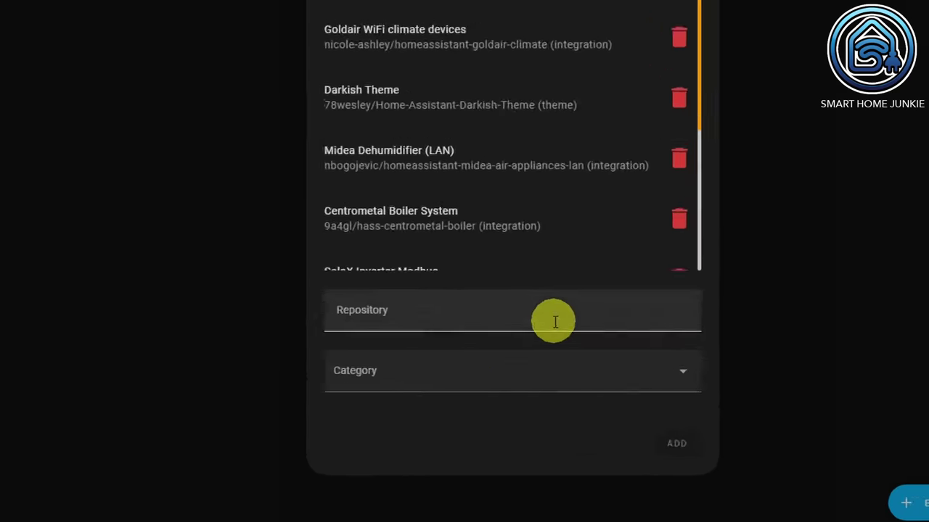
left_click(560, 387)
left_click(567, 222)
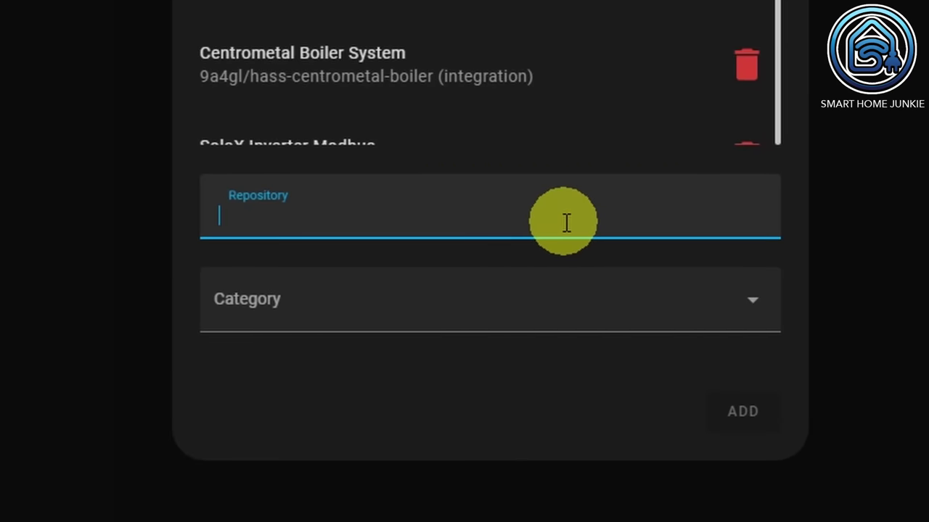
type("https://github.com/kinghat/tabbed-card")
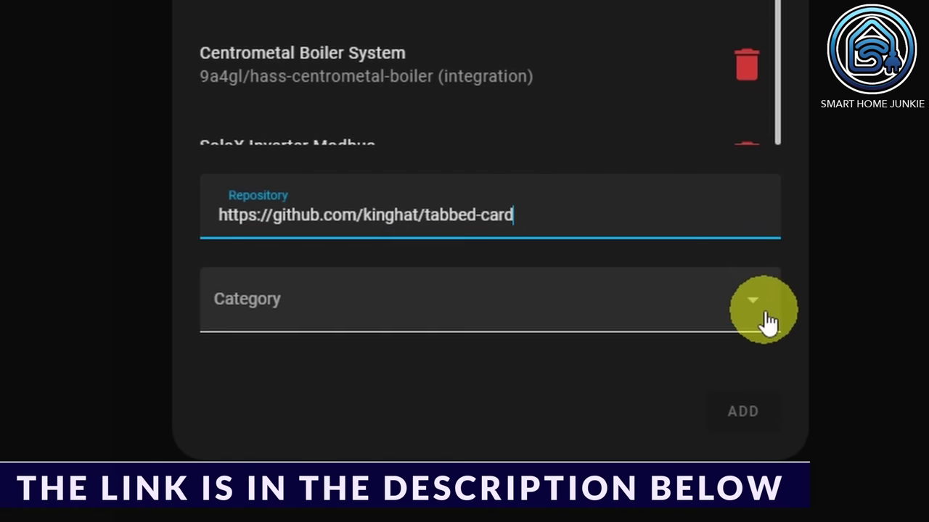
left_click(755, 314)
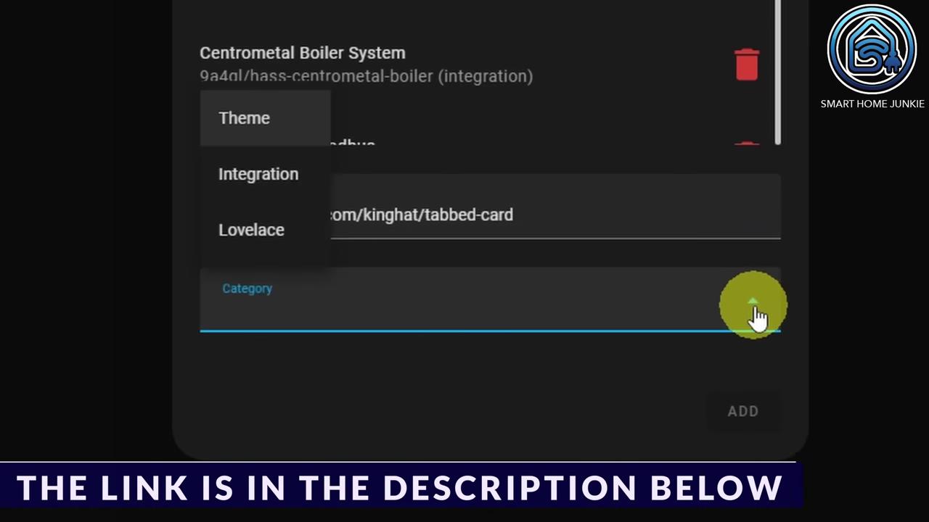
left_click(234, 230)
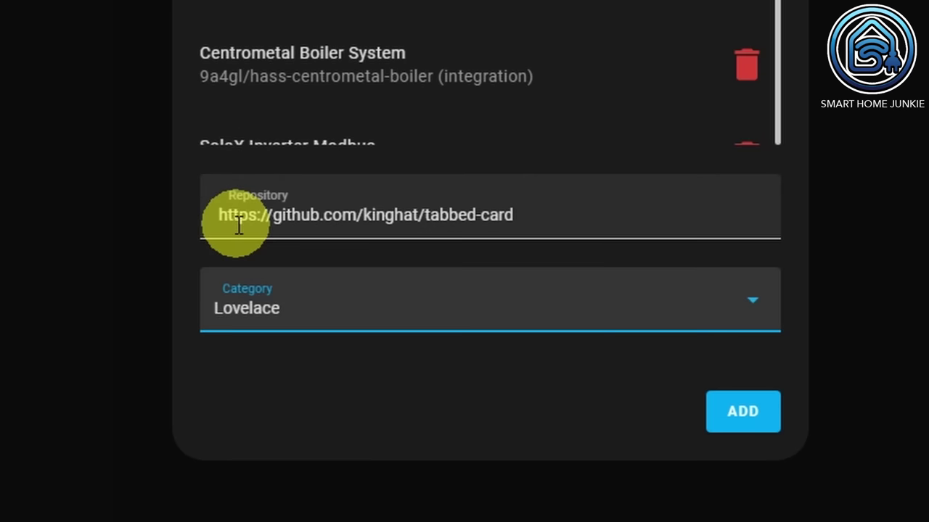
left_click(754, 425)
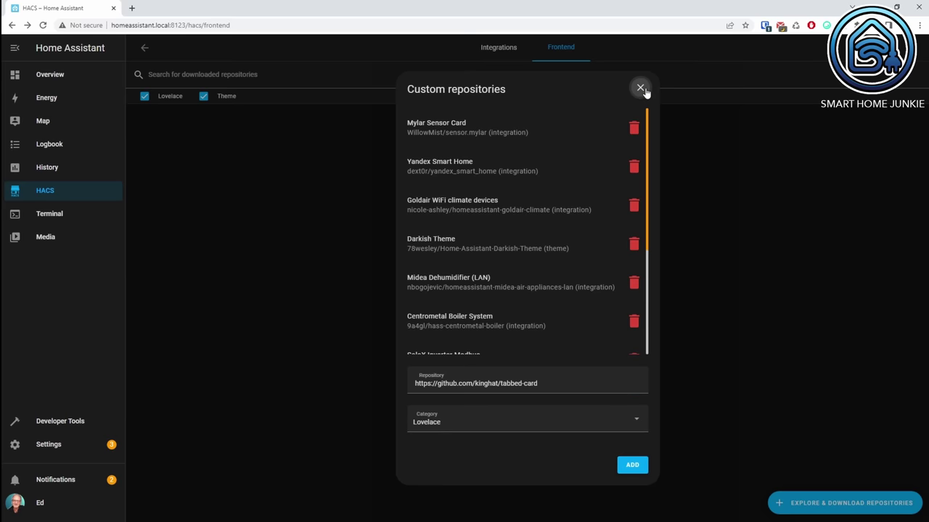
left_click(642, 91)
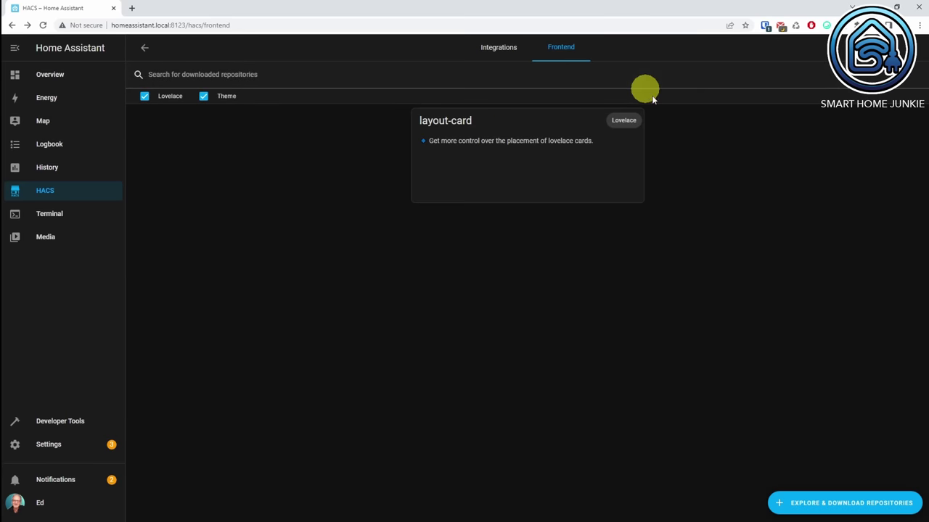
Download Tabbed Card from the available repositories, reload the browser, and return to the frontend list
left_click(833, 503)
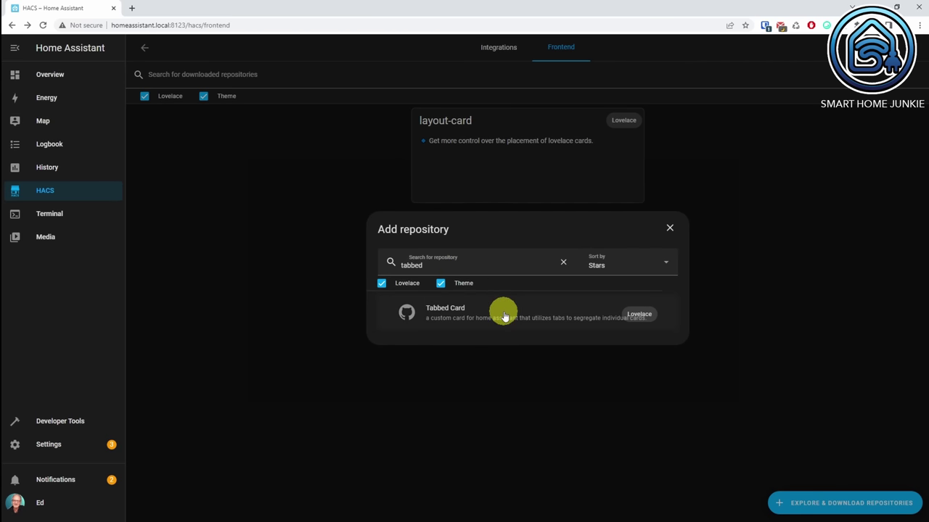
left_click(456, 313)
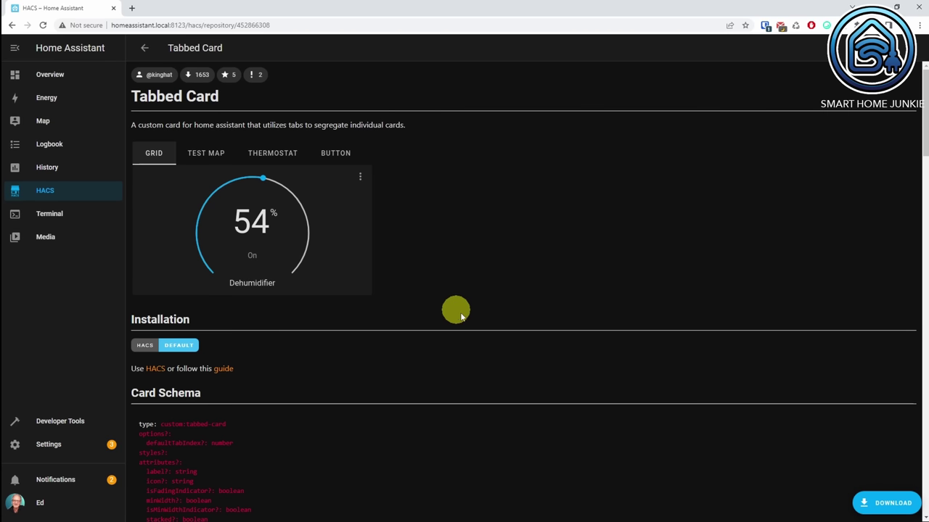
left_click(882, 505)
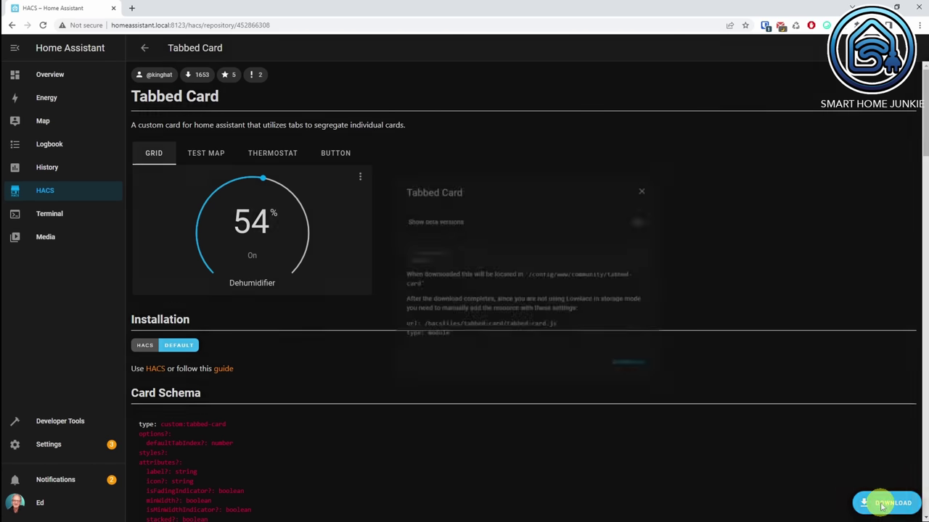
left_click(630, 371)
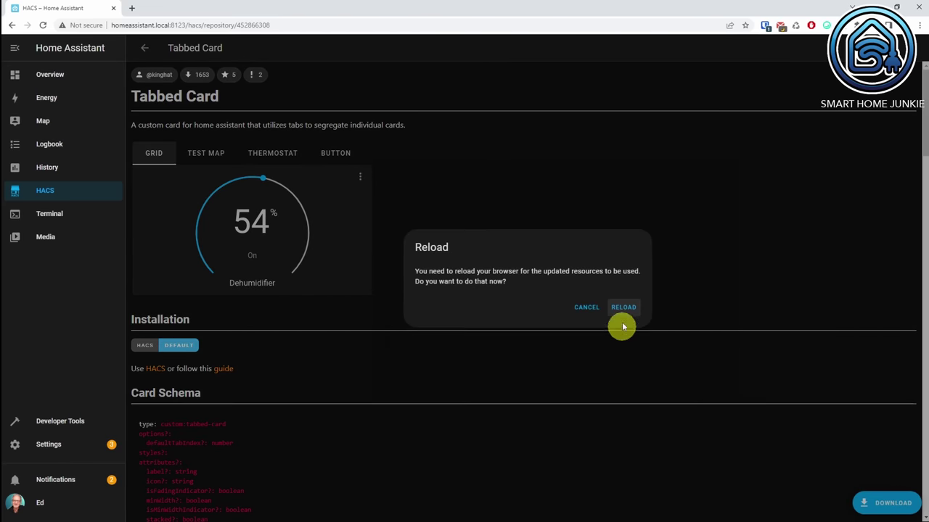
left_click(624, 308)
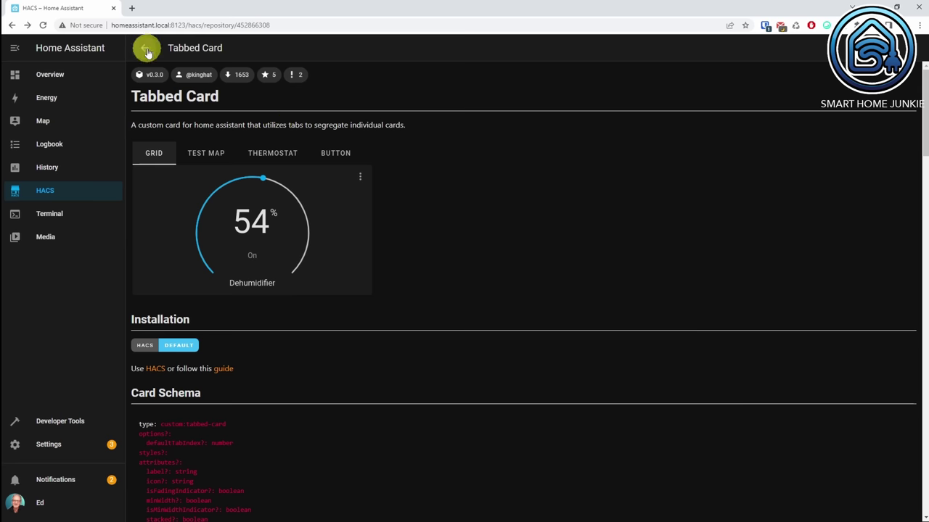
left_click(146, 51)
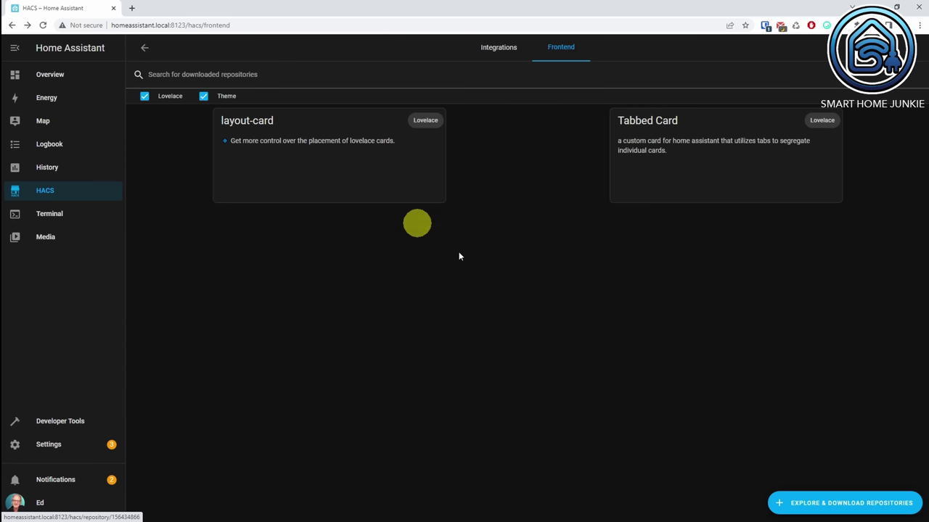
Search the available repositories for "Swipe", download Swipe Card, and reload the browser
left_click(852, 508)
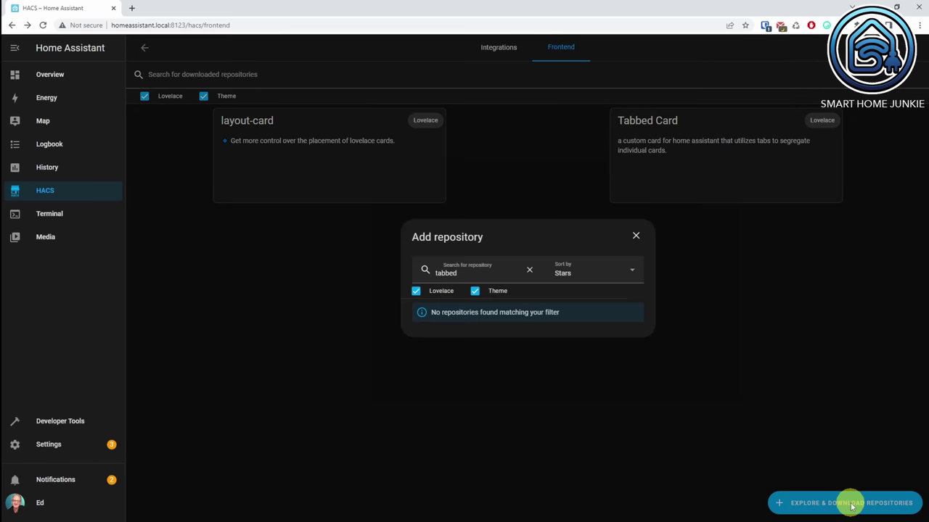
left_click_drag(464, 274, 432, 274)
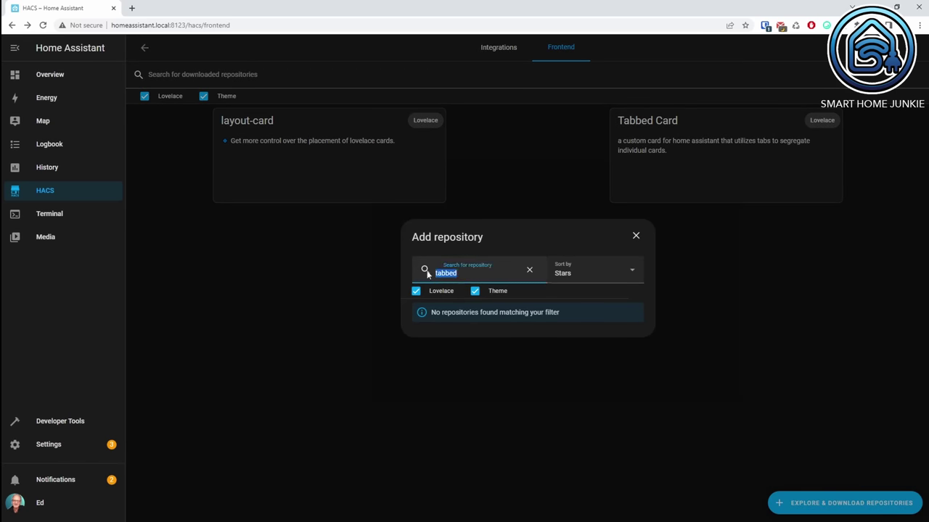
type("Swipe")
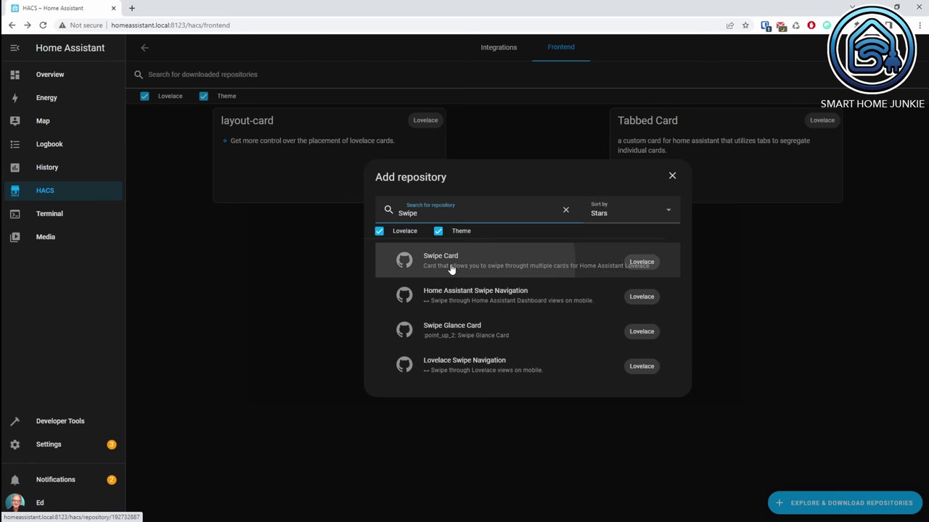
left_click(450, 267)
left_click(885, 503)
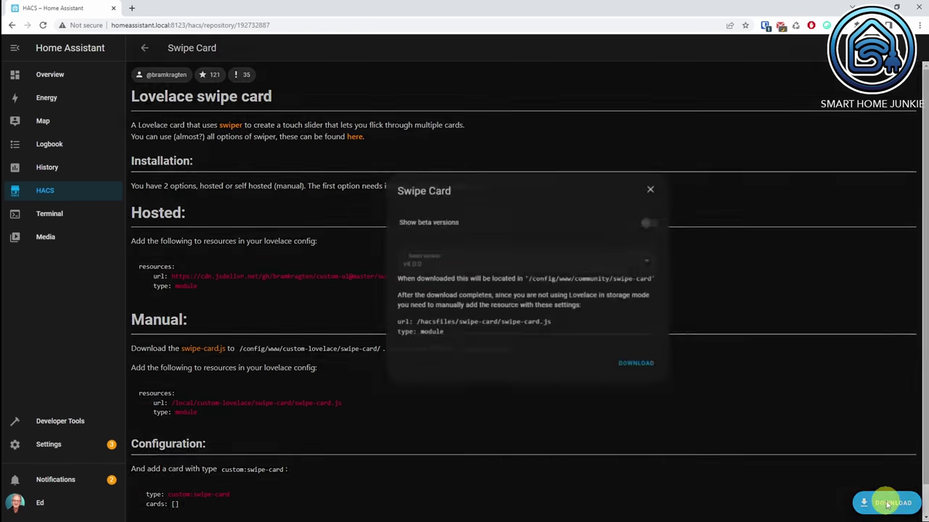
left_click(636, 366)
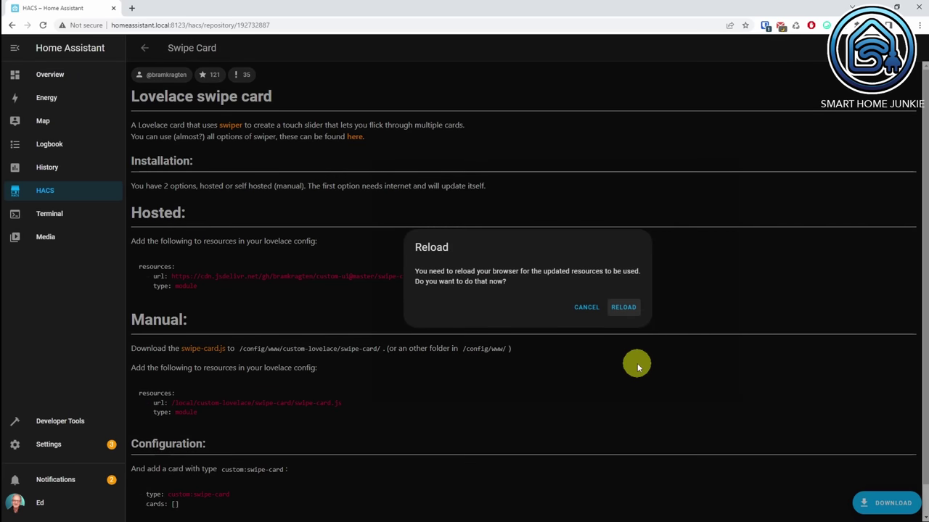
left_click(623, 306)
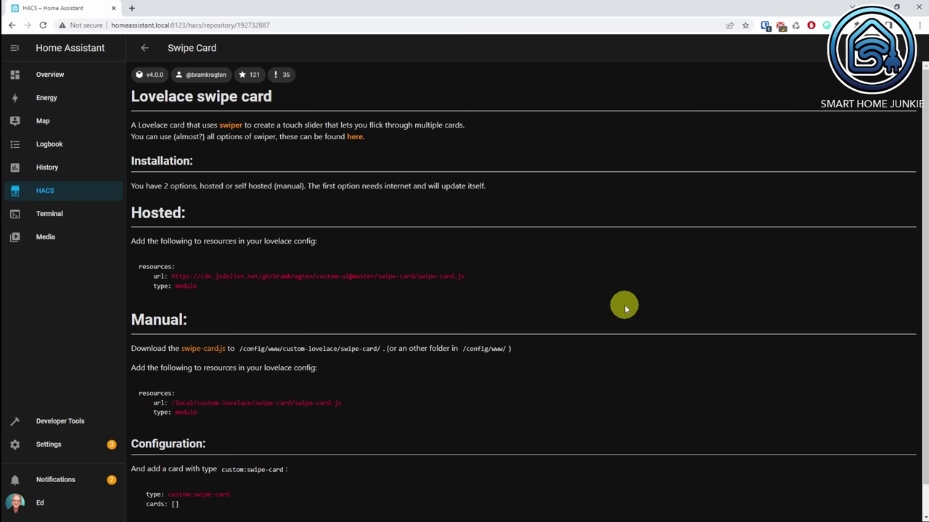
Copy the full swipe-card.js resource URL from the Hosted section of the Swipe Card instructions
left_click_drag(466, 277, 396, 277)
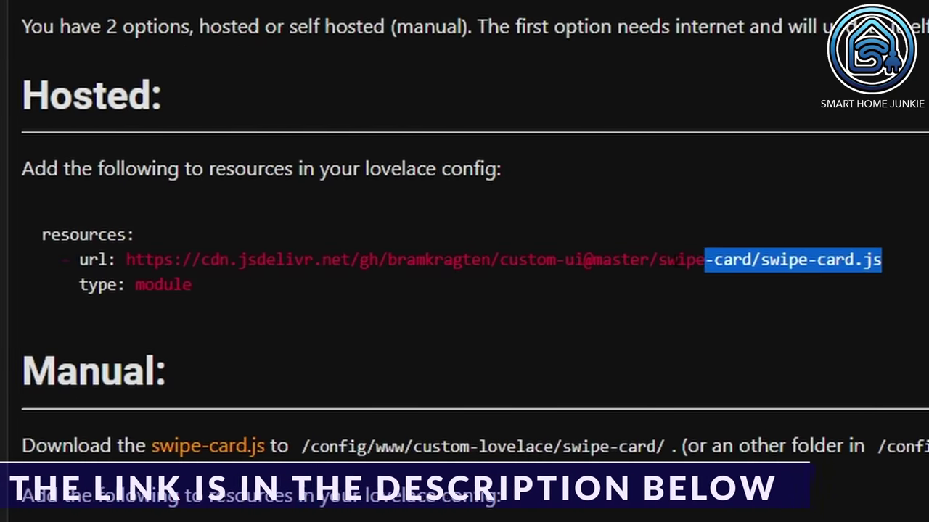
left_click_drag(705, 259, 132, 260)
key("ctrl+c")
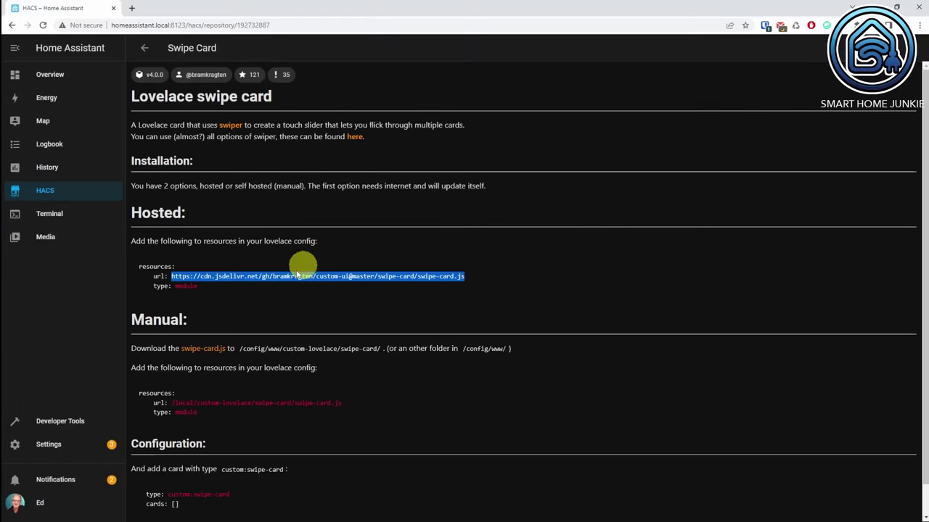
Add the copied swipe-card.js URL to the dashboard resources in Settings as a JavaScript Module
left_click(51, 446)
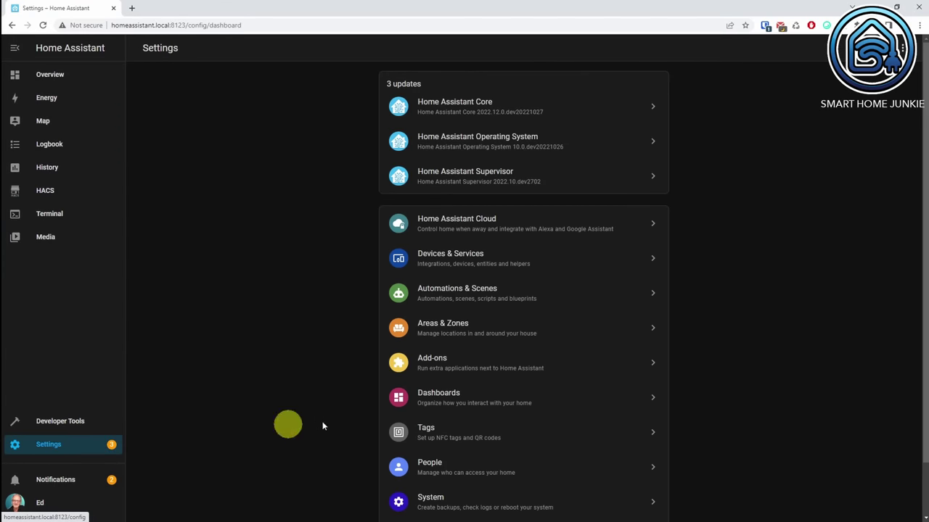
left_click(460, 398)
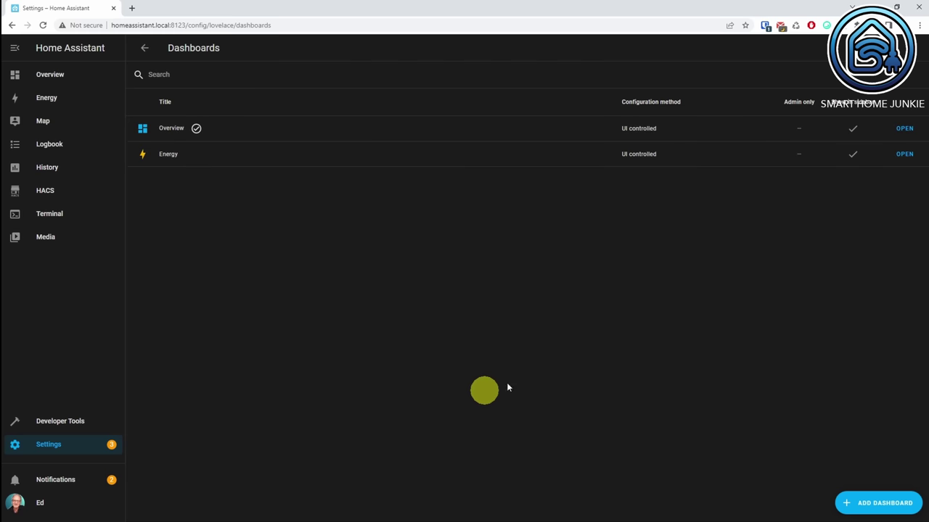
left_click(911, 49)
left_click(886, 76)
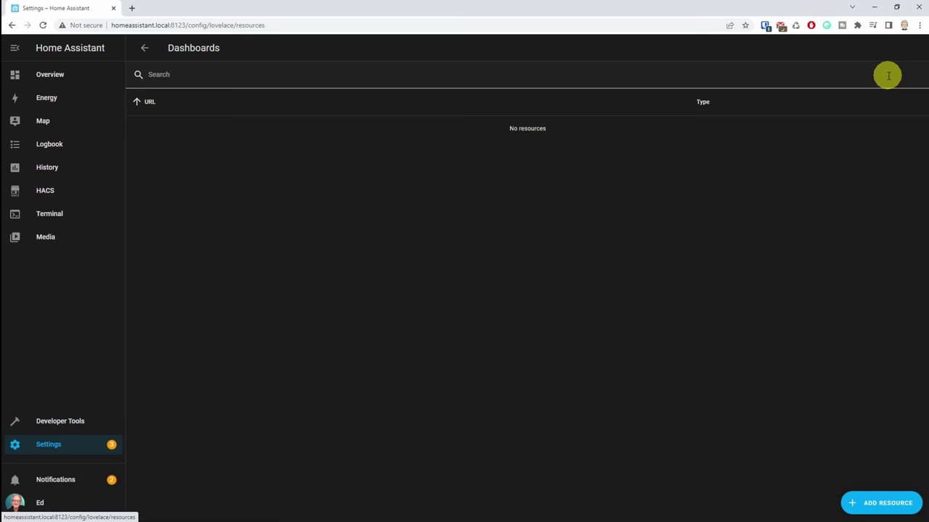
left_click(879, 507)
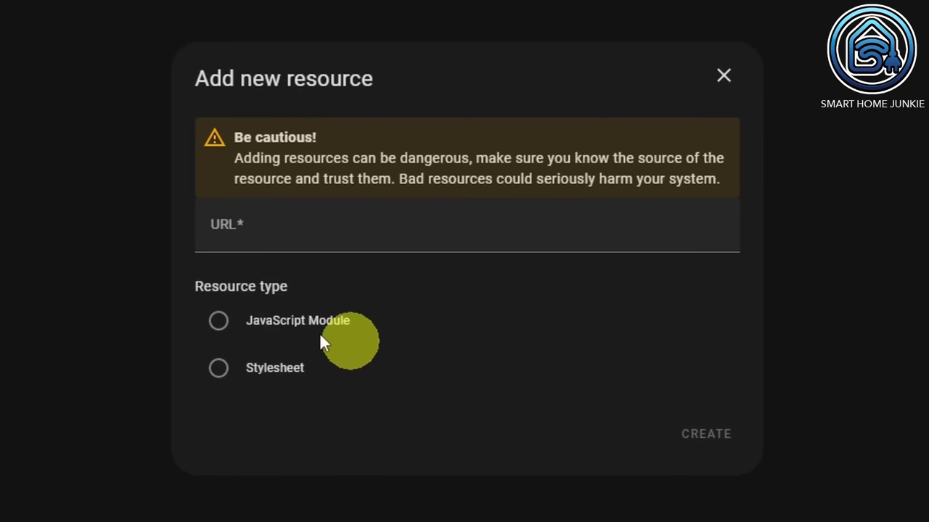
left_click(219, 323)
left_click(209, 227)
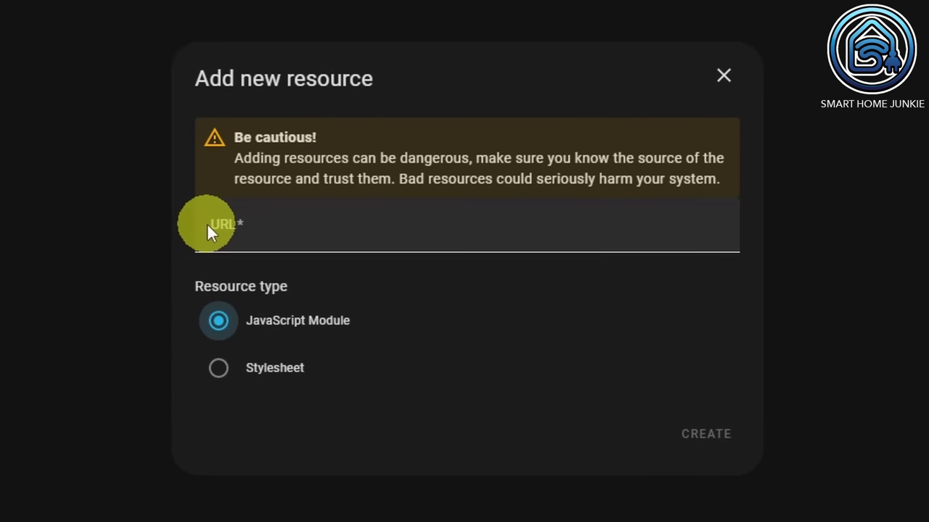
left_click(219, 227)
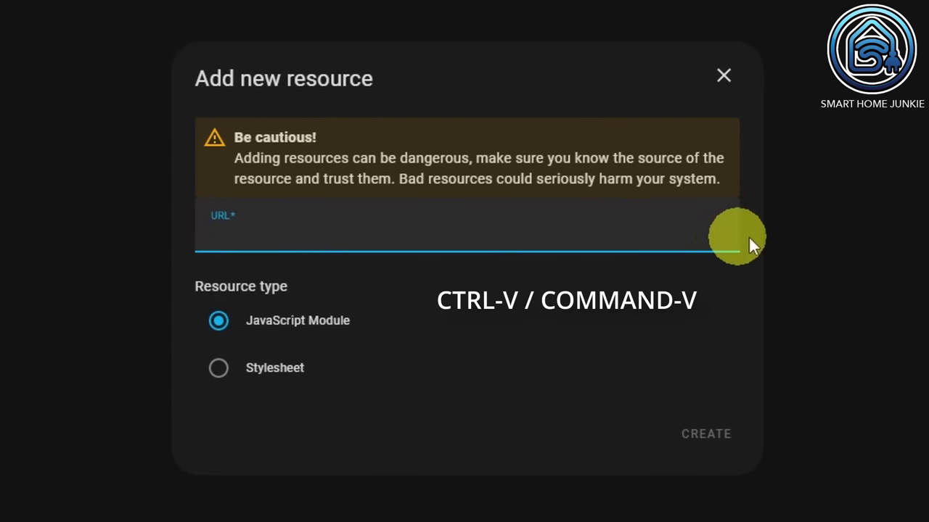
key("ctrl+v")
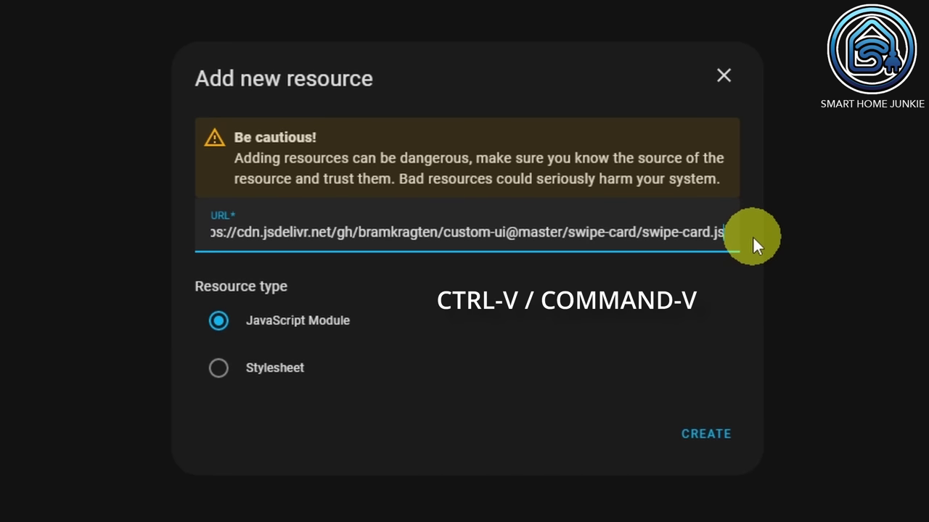
left_click(707, 444)
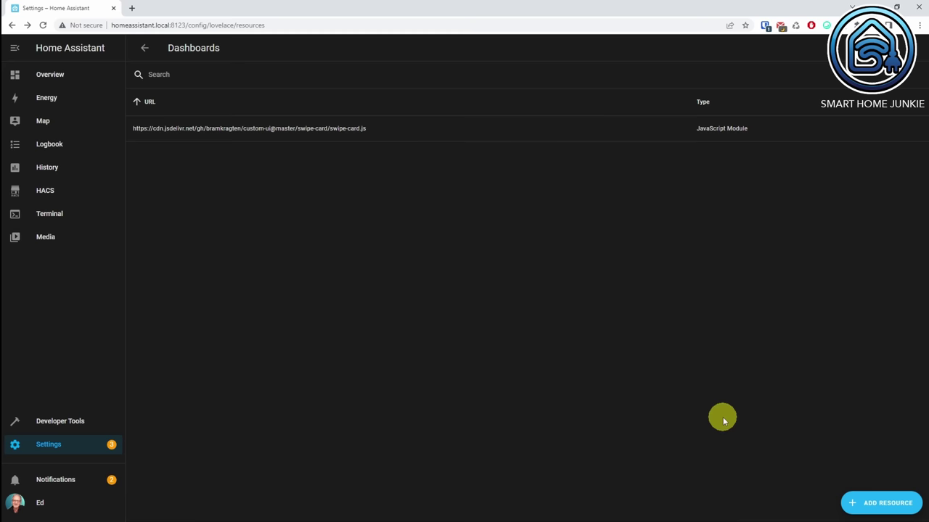
Search the HACS frontend repositories for "mushroom" and open the Mushroom repository
left_click(44, 191)
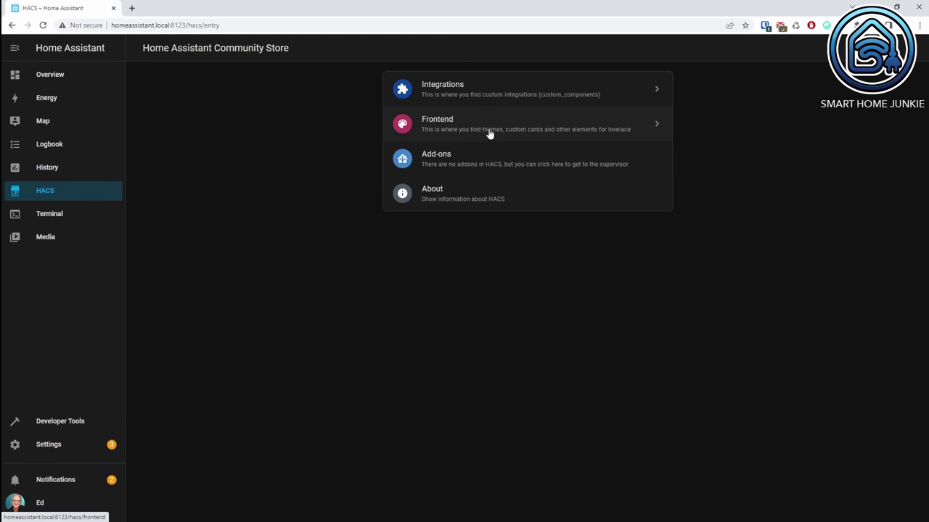
left_click(489, 130)
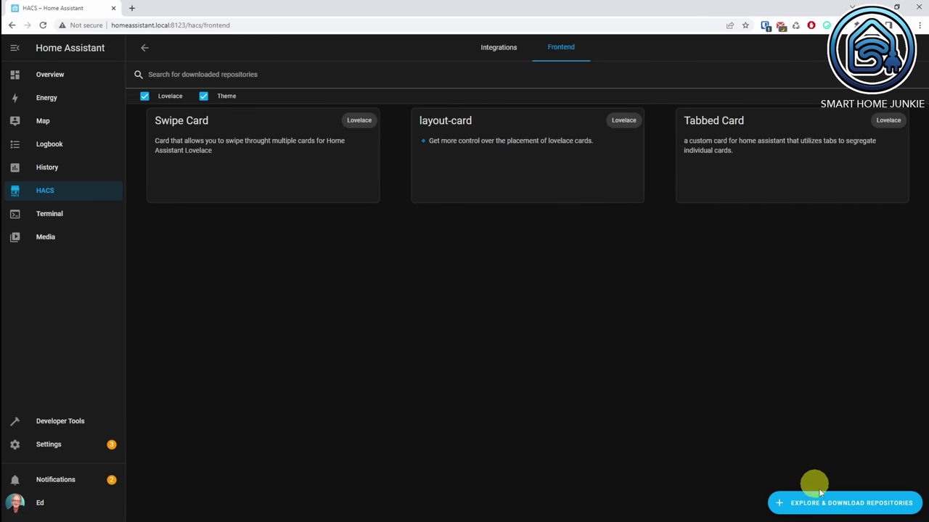
left_click(832, 511)
left_click_drag(444, 230, 419, 229)
type("mushroo")
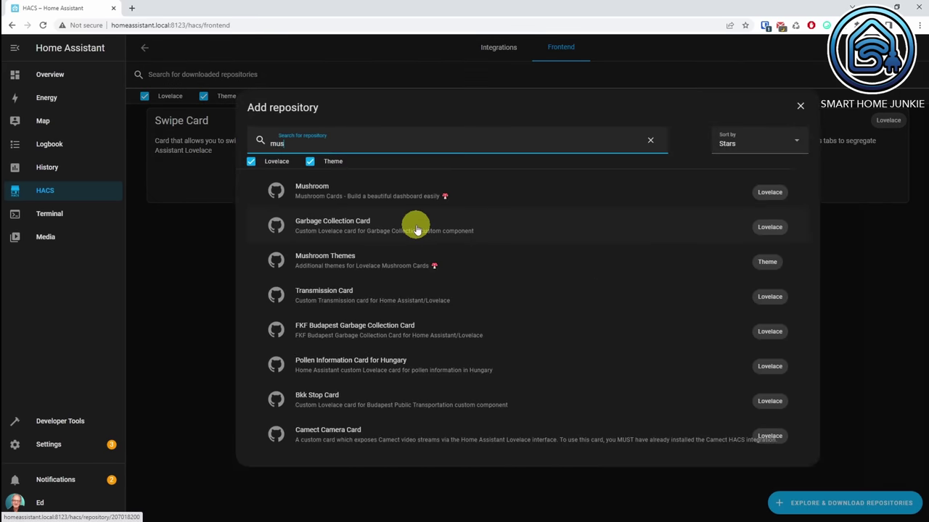
type("m")
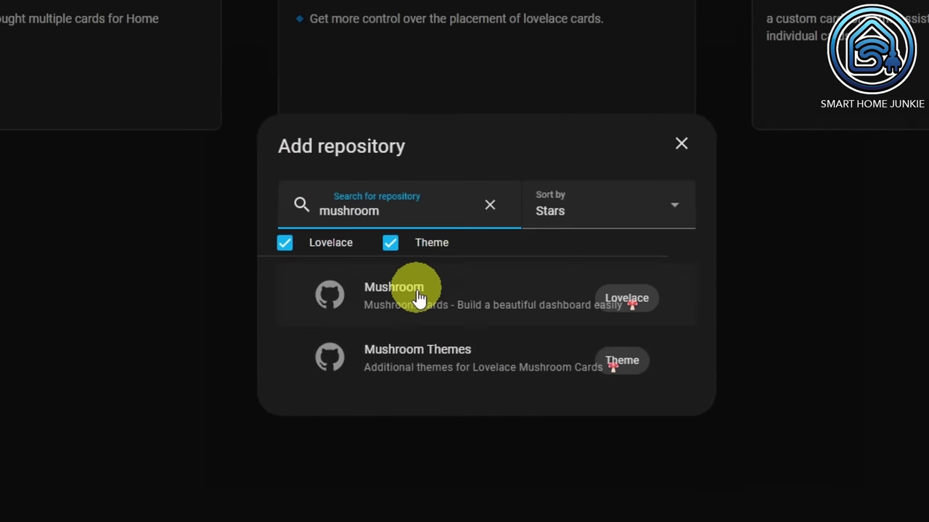
left_click(418, 297)
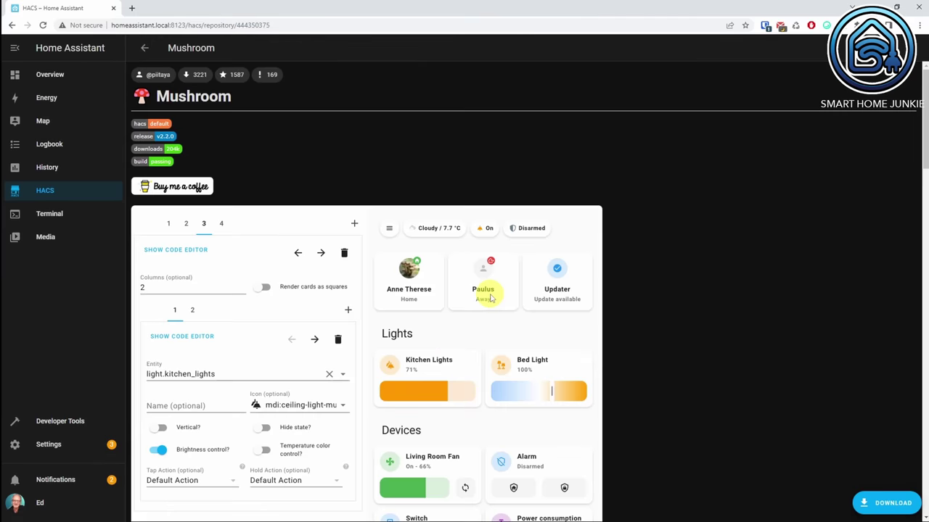
Download Mushroom version v2.2.0 and reload the browser
left_click(889, 514)
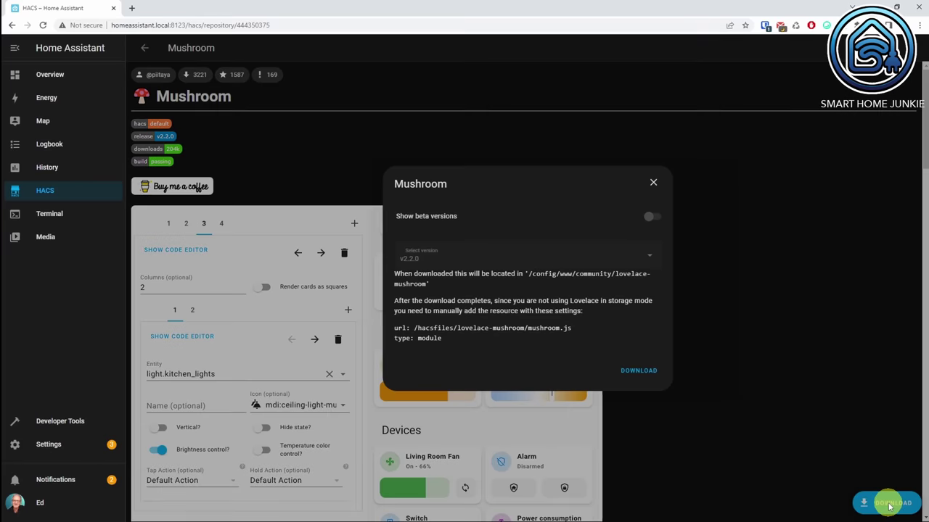
left_click(639, 374)
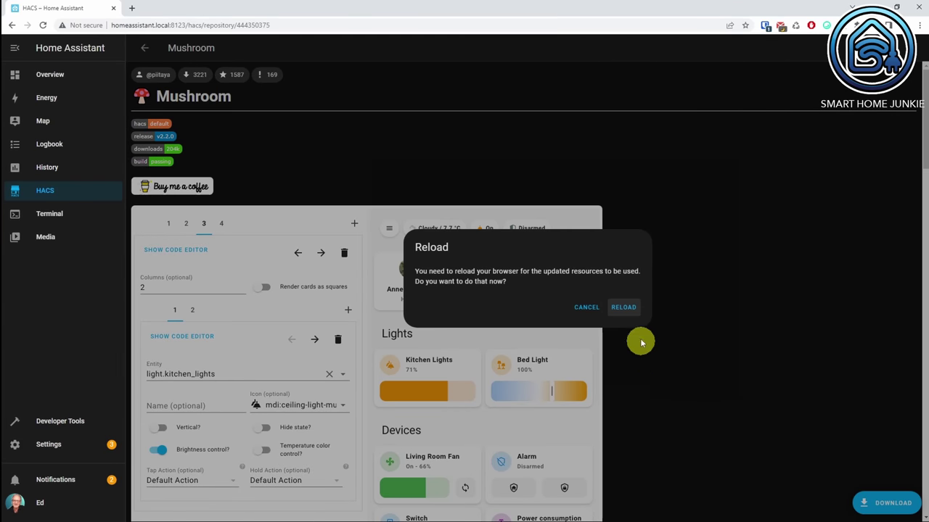
left_click(623, 307)
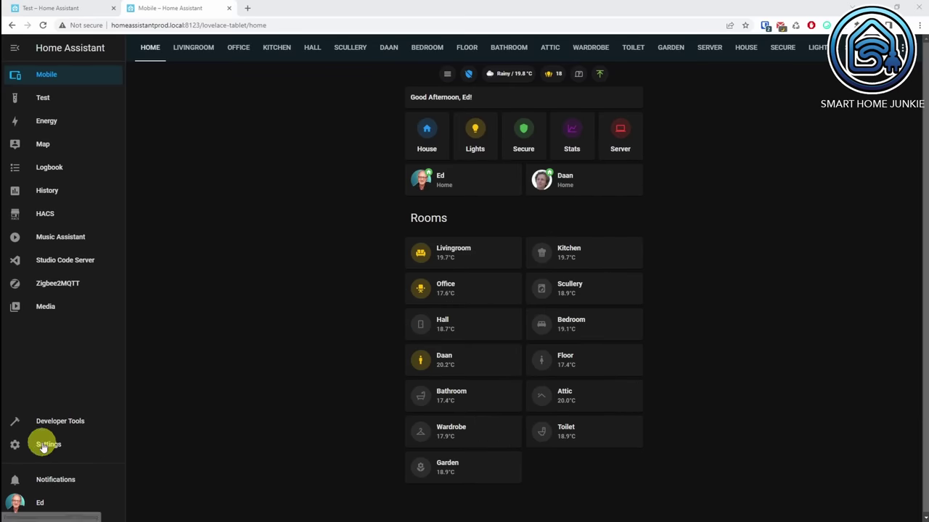
Create an admin-only dashboard titled "Tutorial" with the icon mdi:human-male-board-poll, found by searching icons for "teach"
left_click(43, 446)
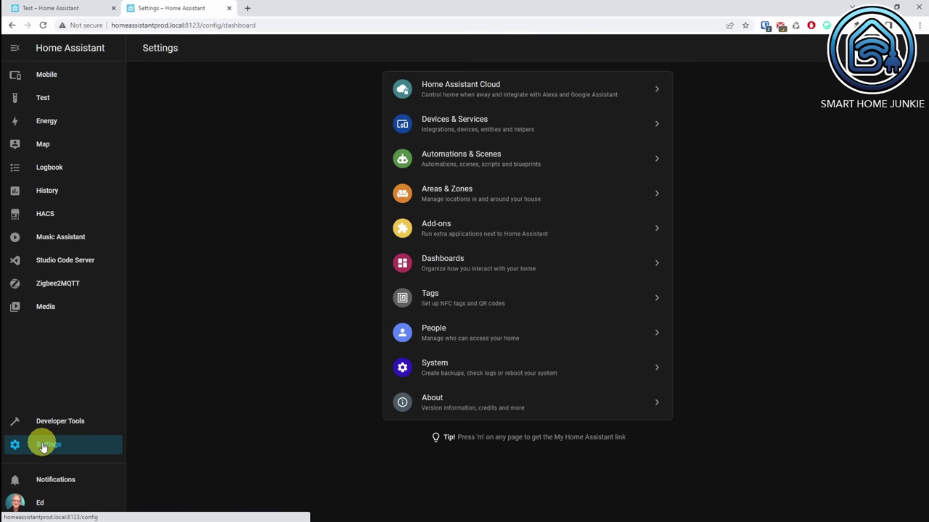
left_click(451, 266)
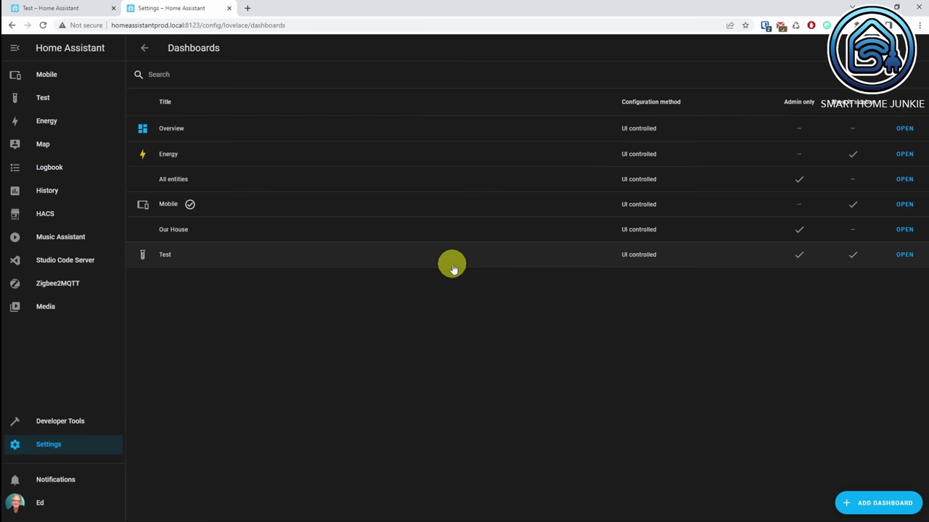
left_click(873, 511)
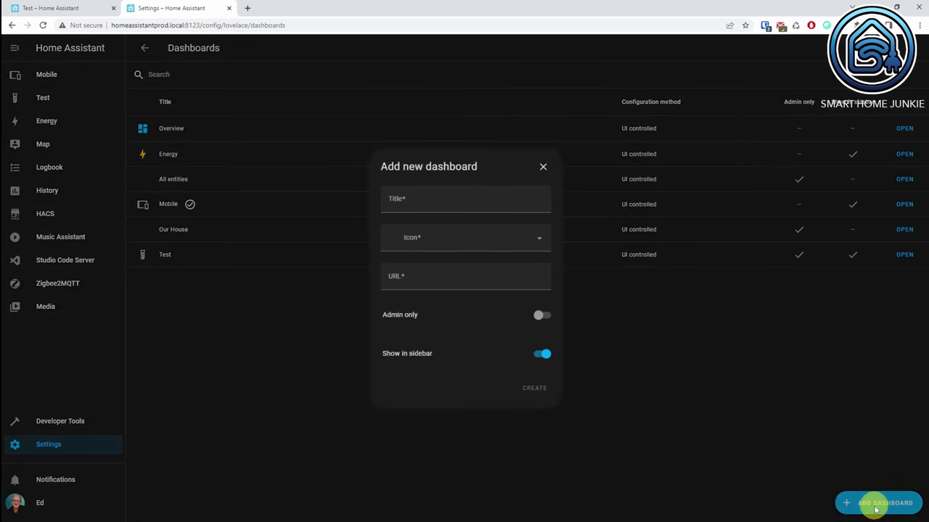
left_click(412, 203)
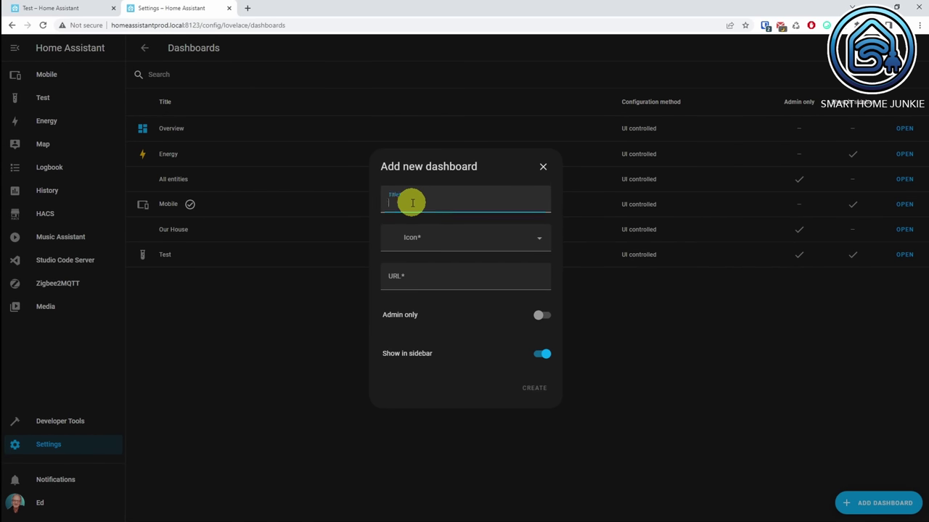
type("Tutorial")
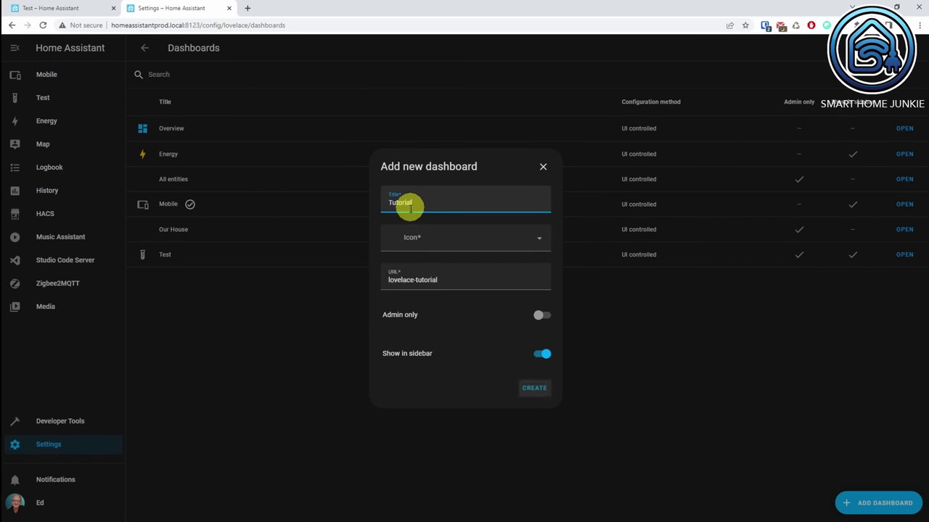
left_click(401, 238)
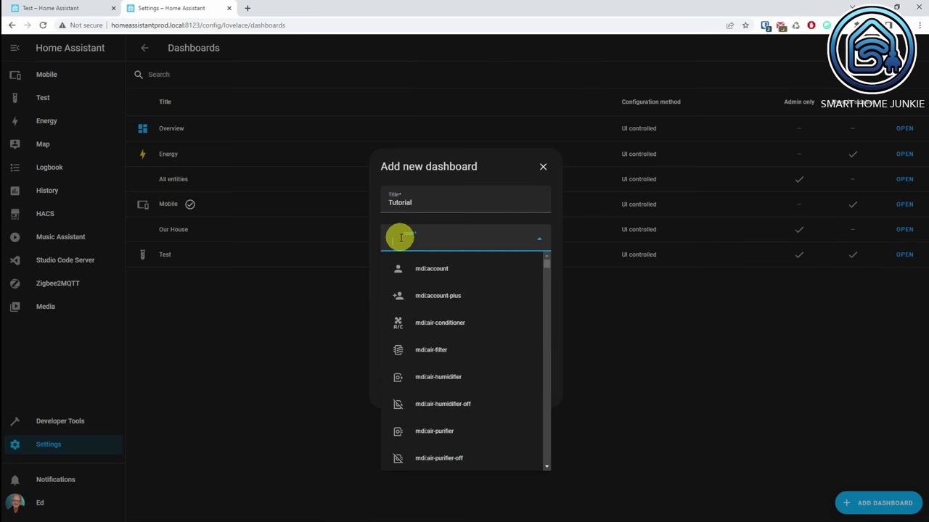
type("teach")
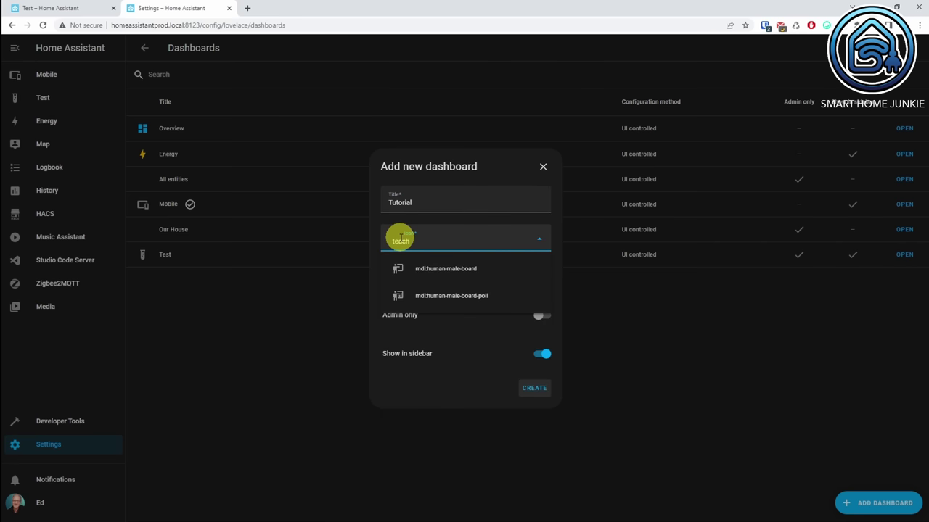
left_click(448, 294)
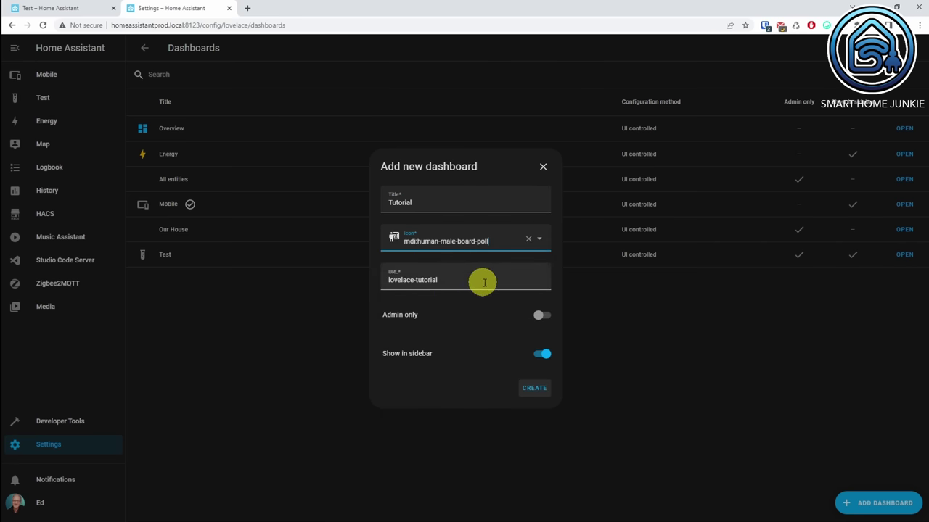
left_click(539, 316)
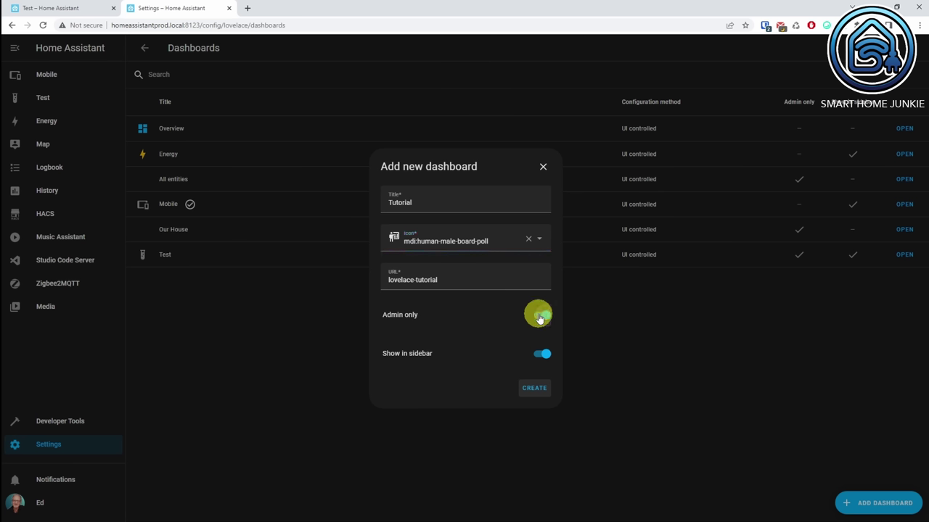
left_click(534, 389)
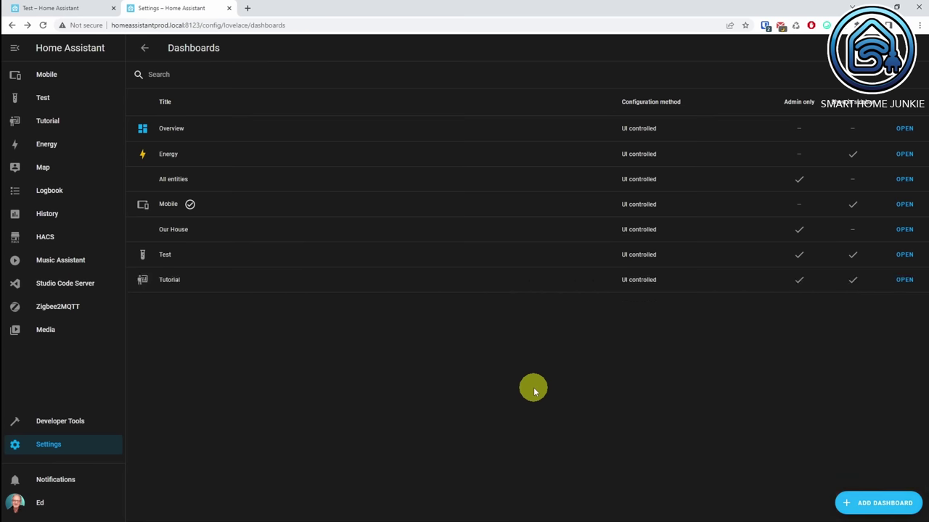
Open the Tutorial dashboard for editing and take control of it, starting with an empty dashboard
left_click(48, 124)
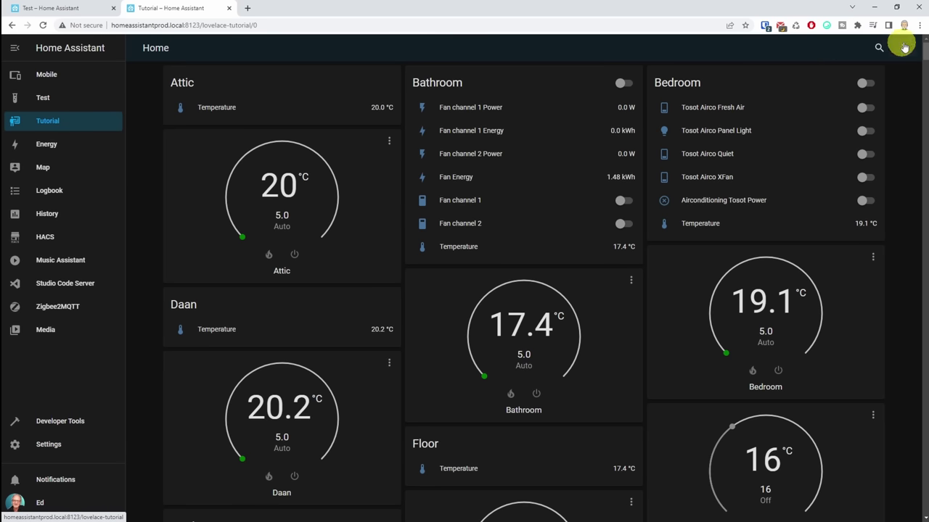
left_click(902, 48)
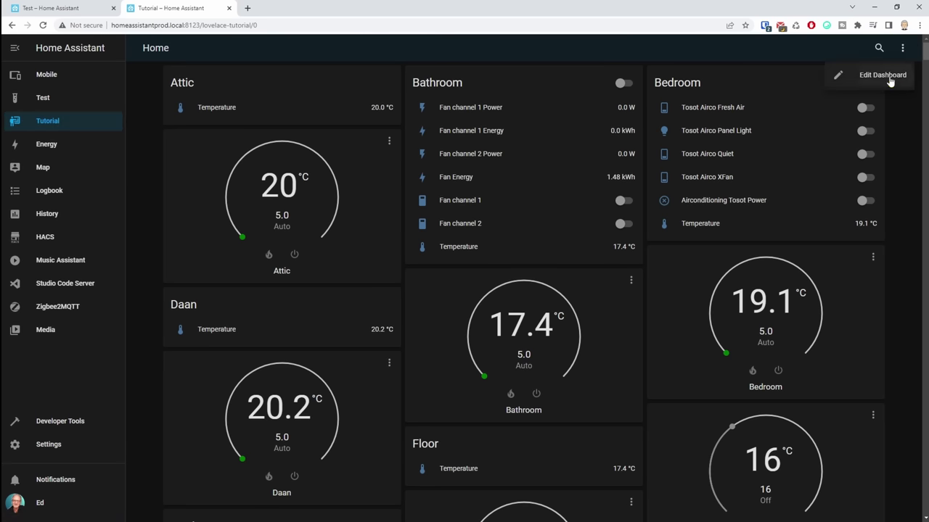
left_click(879, 75)
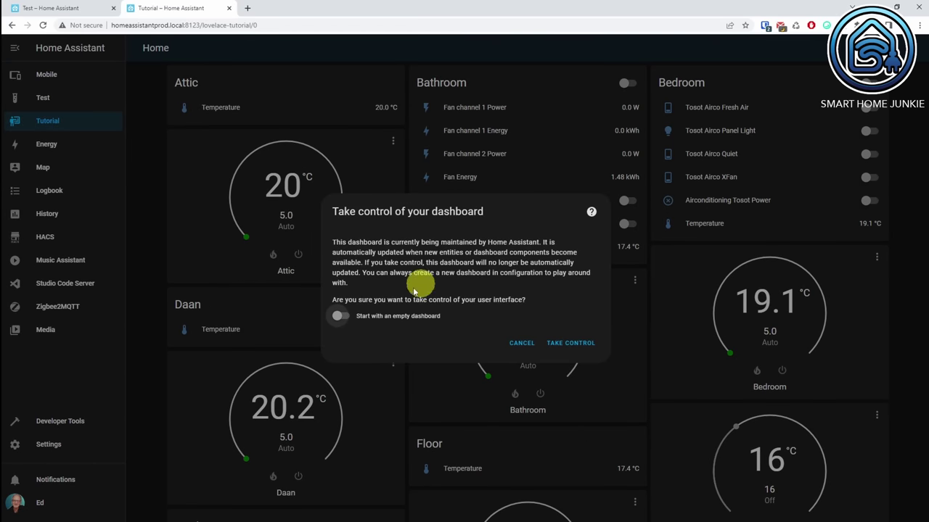
left_click(340, 316)
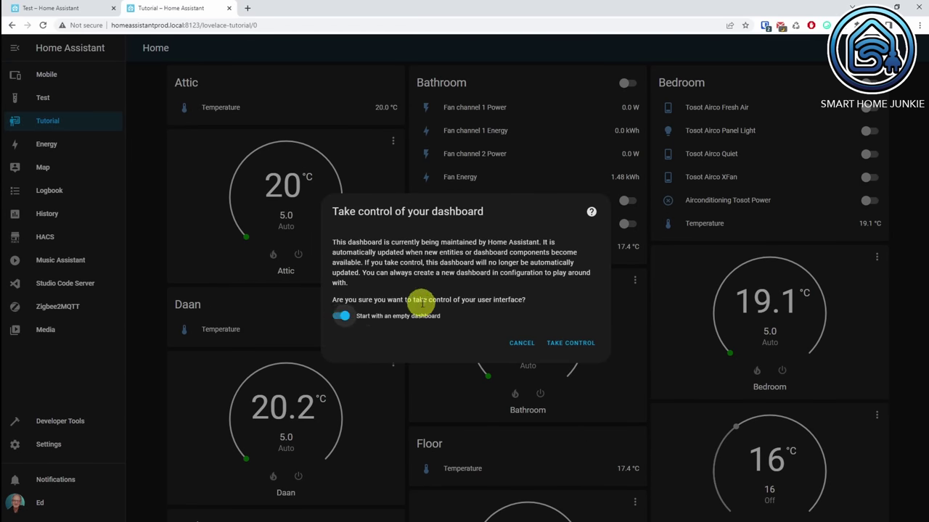
left_click(580, 349)
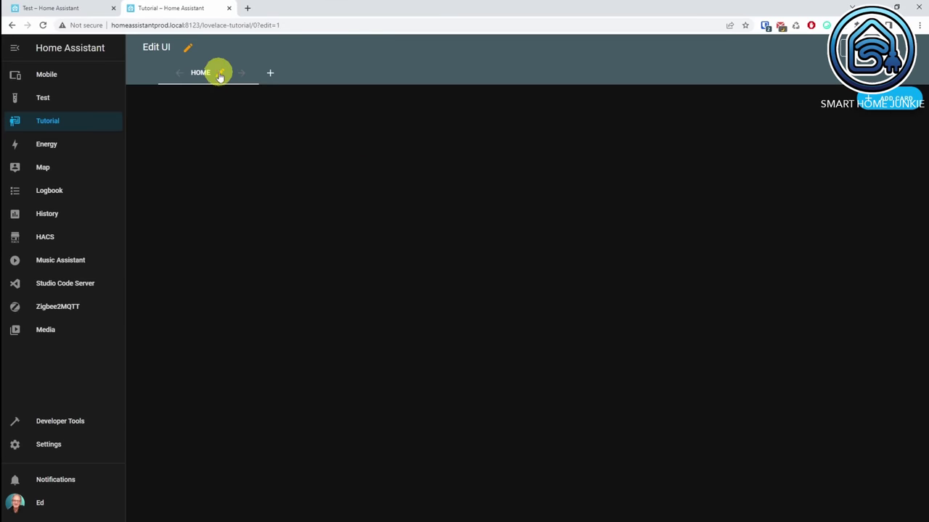
Set the Home view's type to Vertical (layout-card) and save the view configuration
left_click(220, 73)
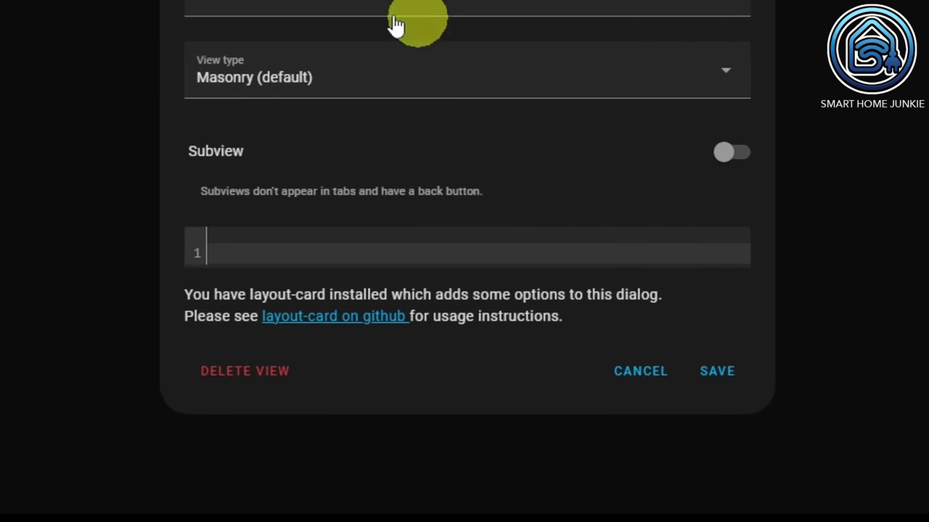
left_click(724, 78)
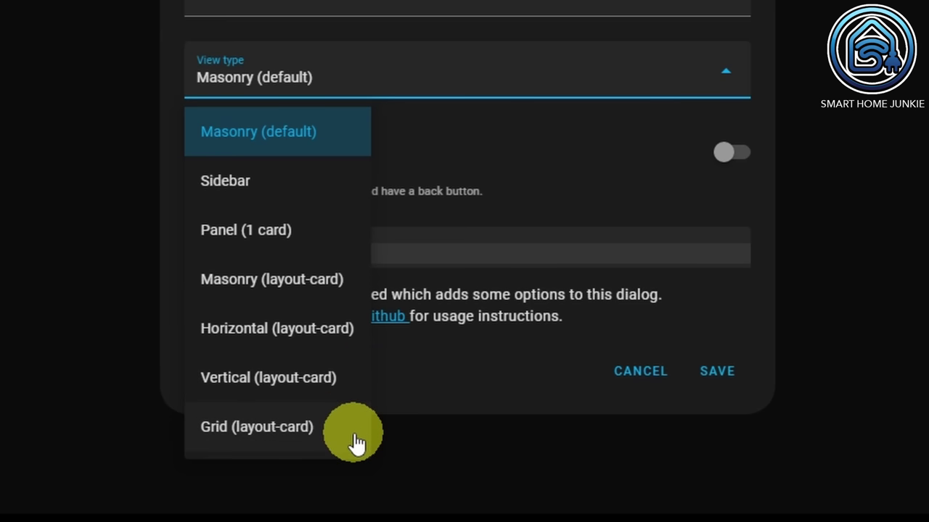
left_click(329, 392)
left_click(719, 376)
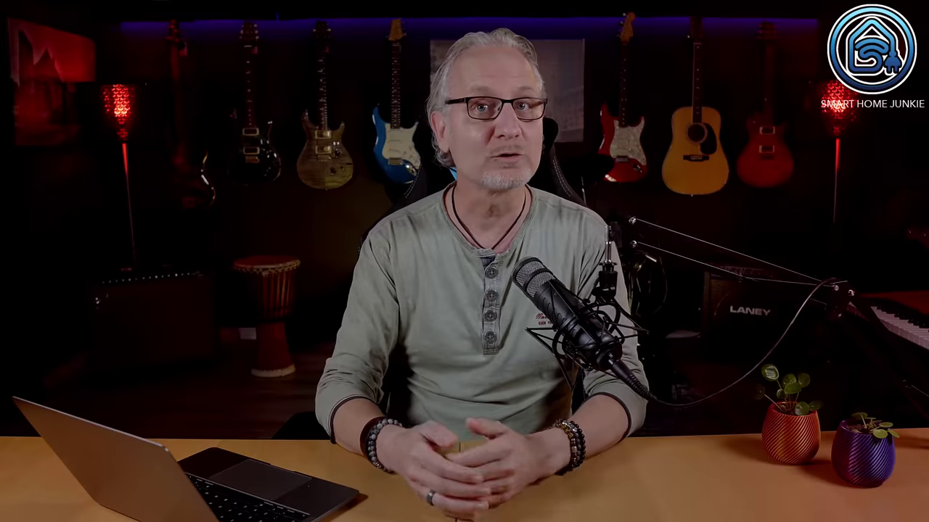
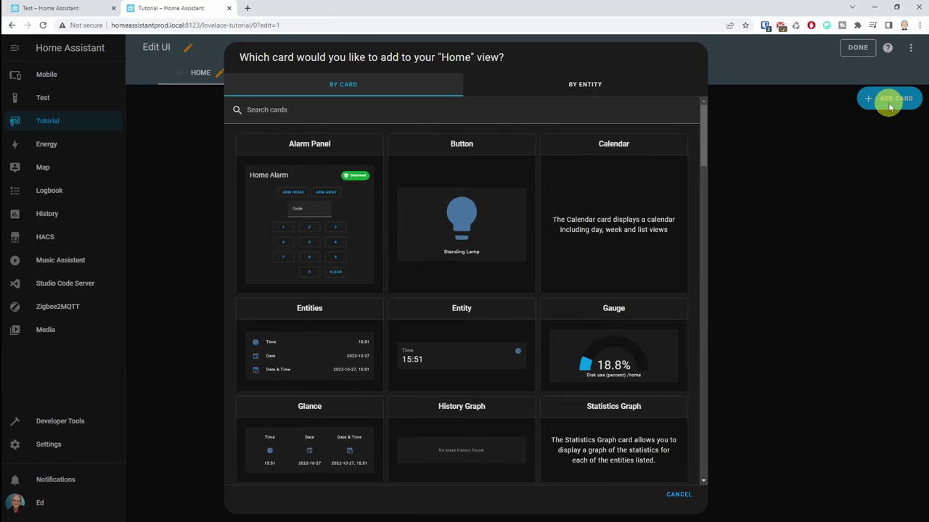
Add a Mushroom Chips Card to the Home view and replace its default entity chip with a Back chip
left_click(537, 114)
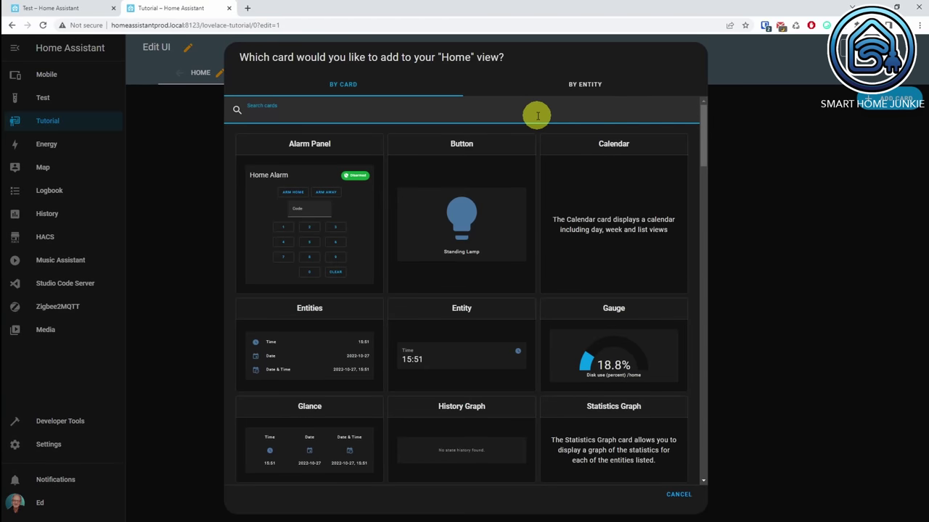
type("chips")
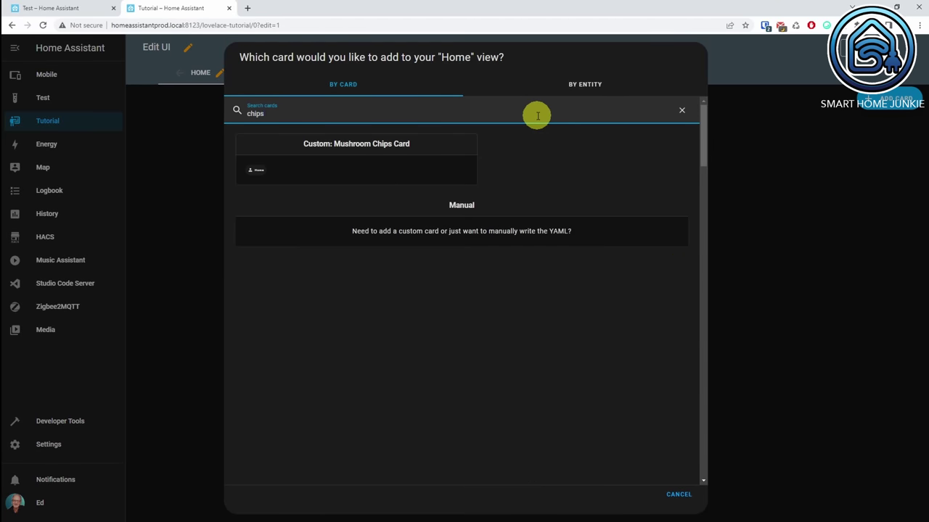
left_click(308, 165)
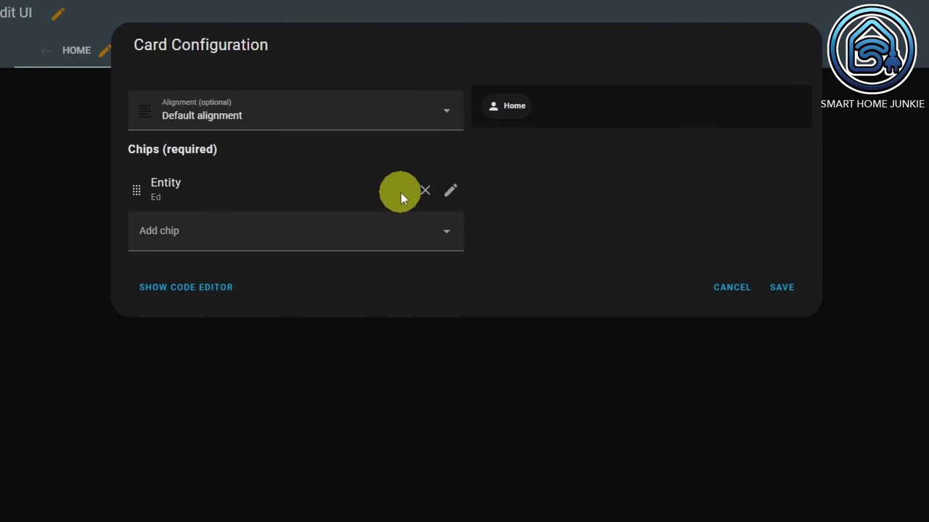
left_click(426, 192)
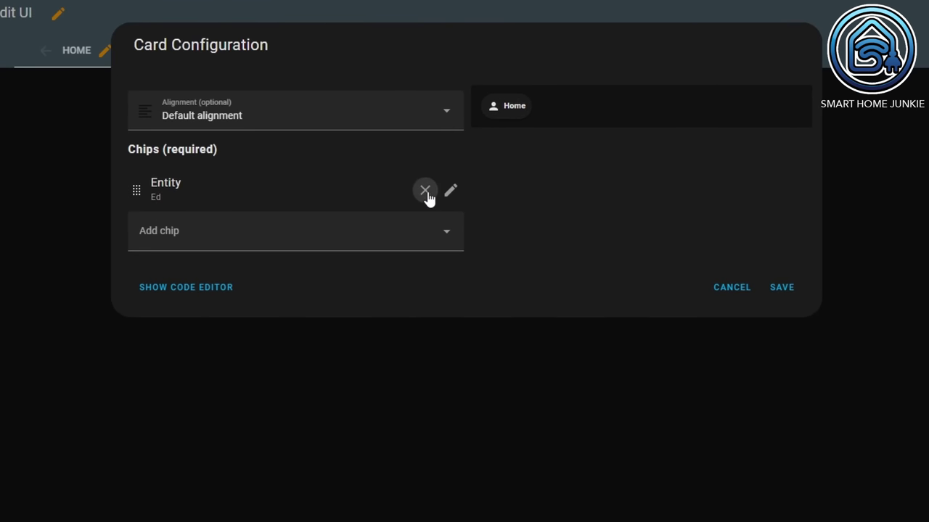
left_click(426, 193)
left_click(314, 192)
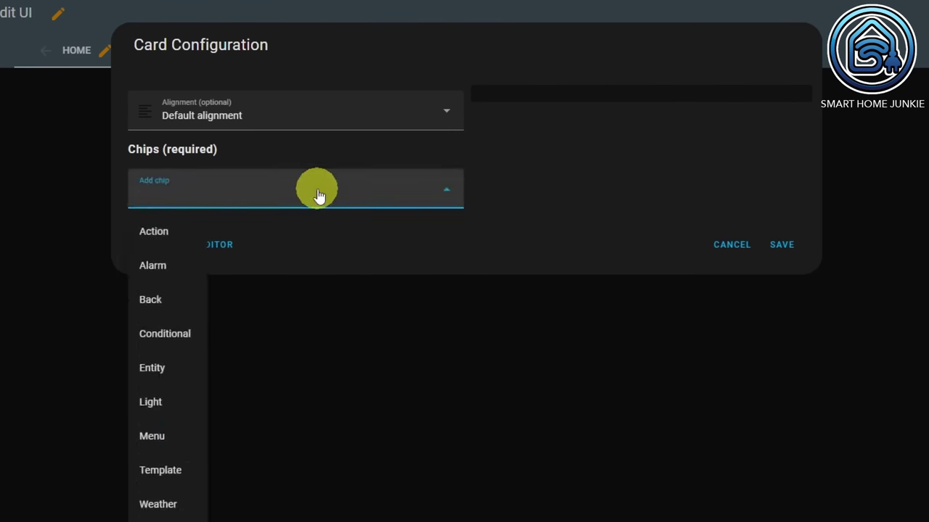
left_click(151, 302)
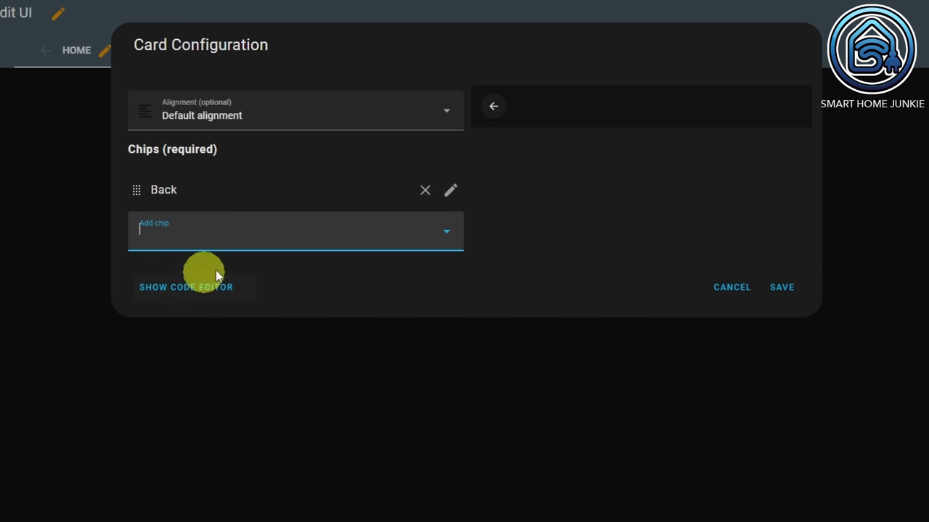
Add an Entity chip to the chips card and set its entity to Power Office (input_boolean.power_office)
left_click(447, 233)
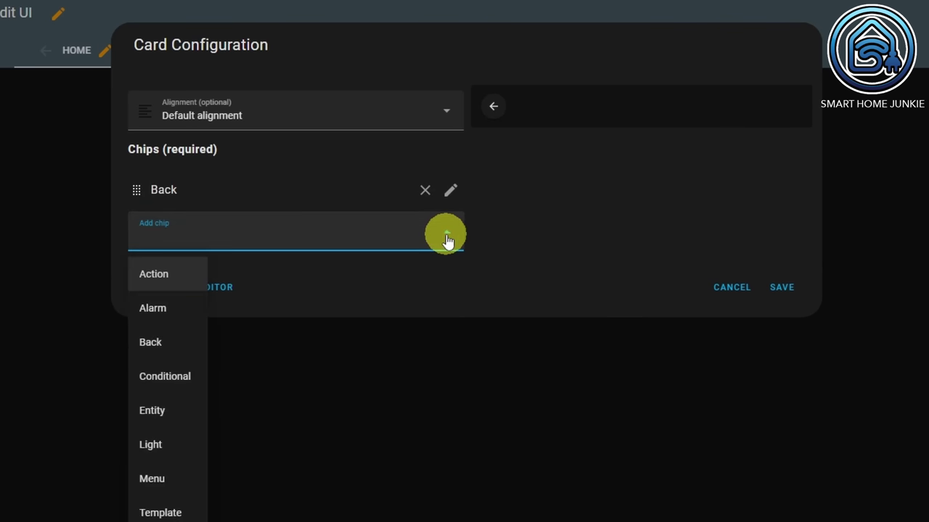
left_click(162, 412)
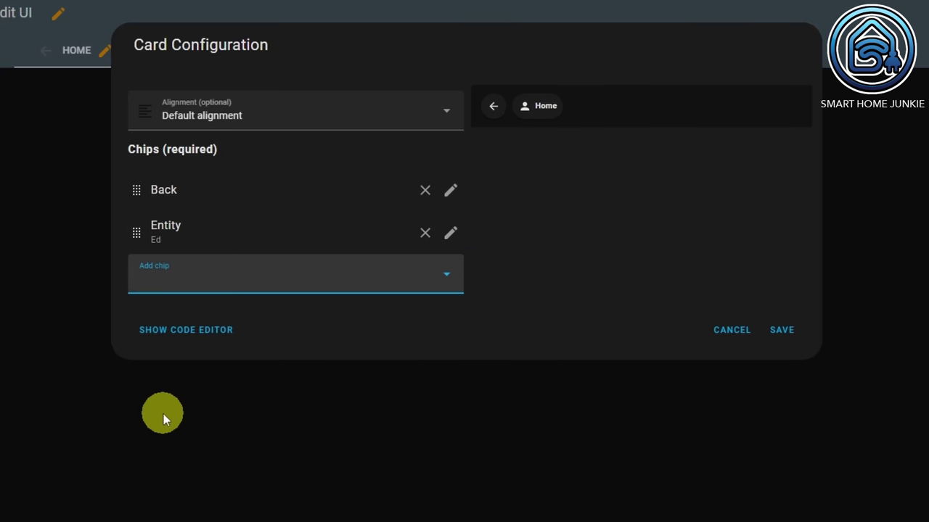
left_click(450, 233)
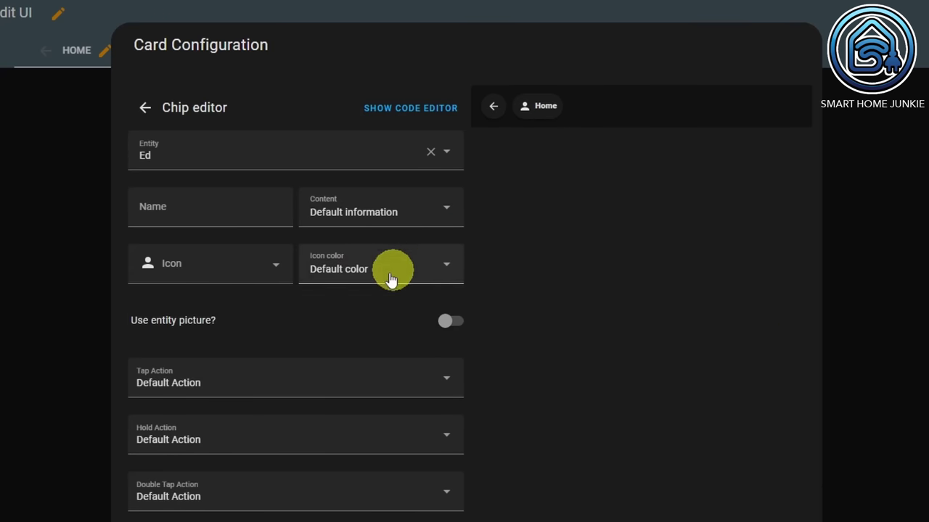
left_click_drag(176, 160, 126, 155)
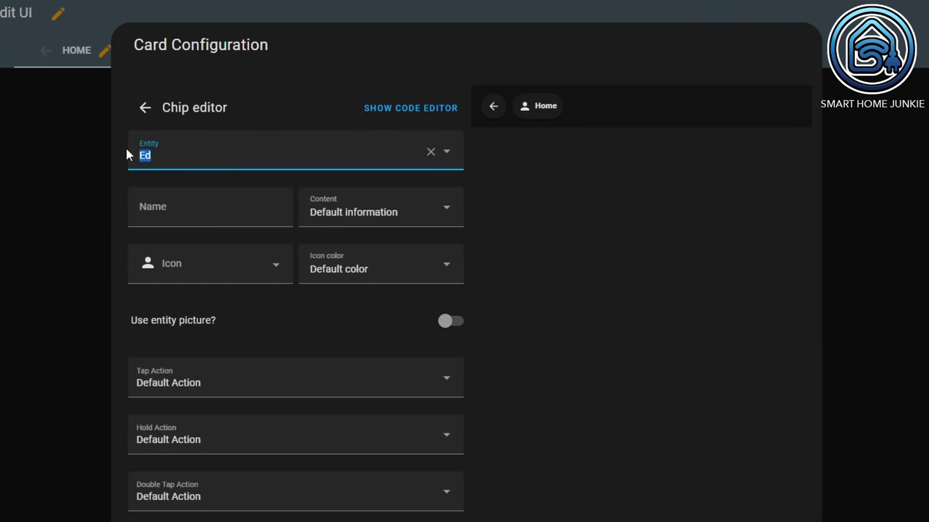
type("power")
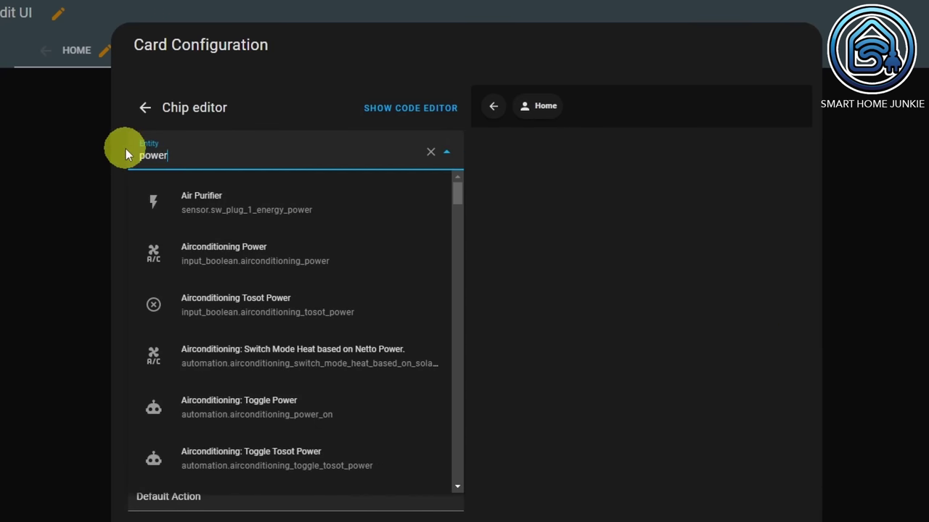
type(" office")
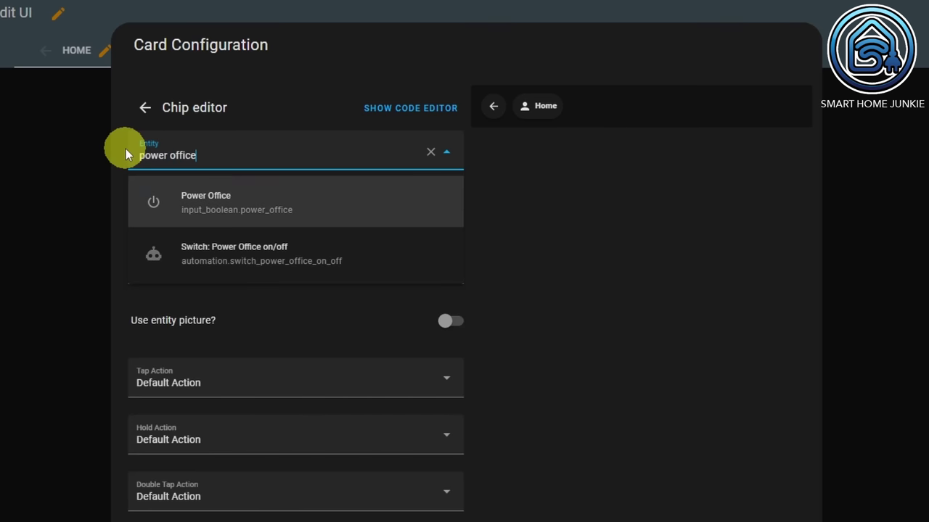
left_click(239, 203)
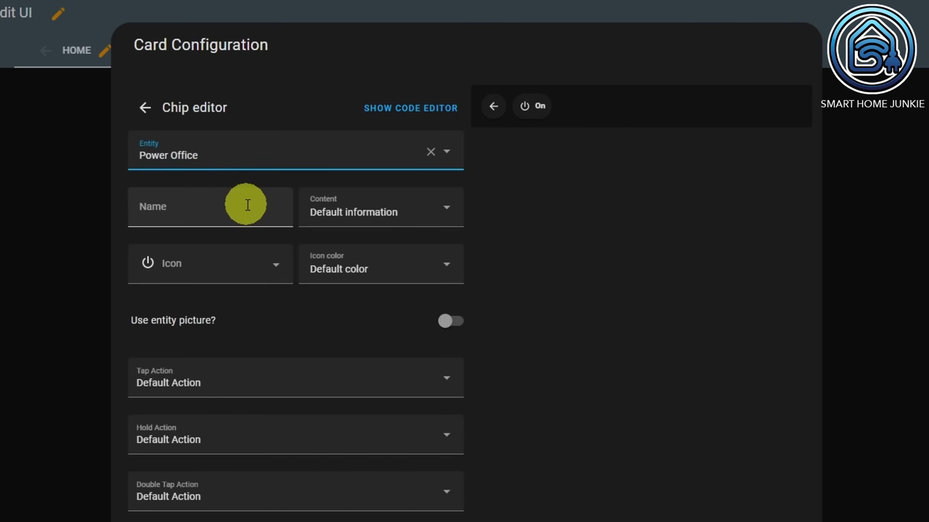
Set the Power Office chip's icon color to Green and return to the chip list
left_click(369, 254)
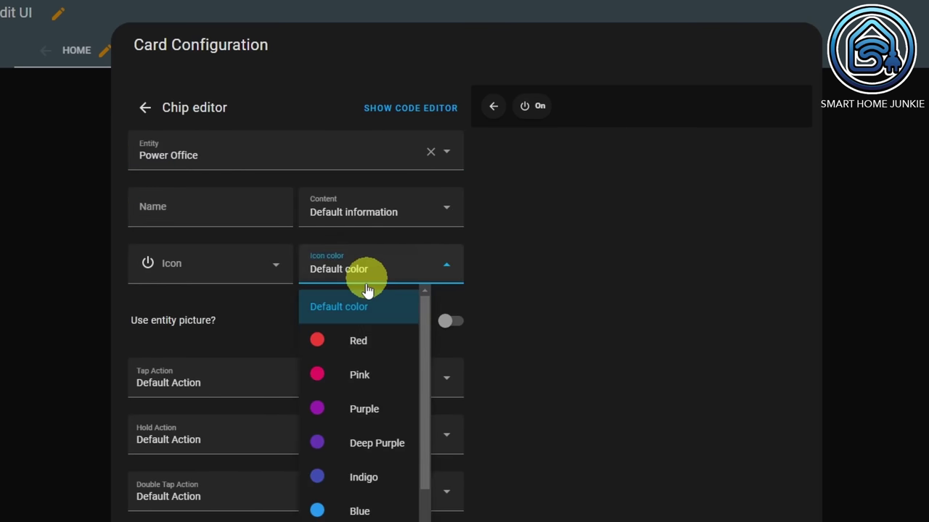
key("g")
key("Return")
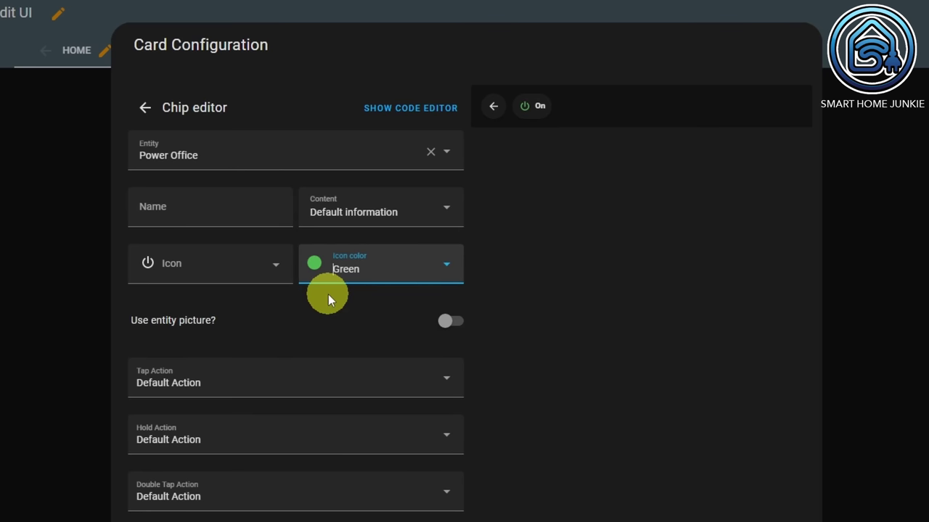
left_click(145, 108)
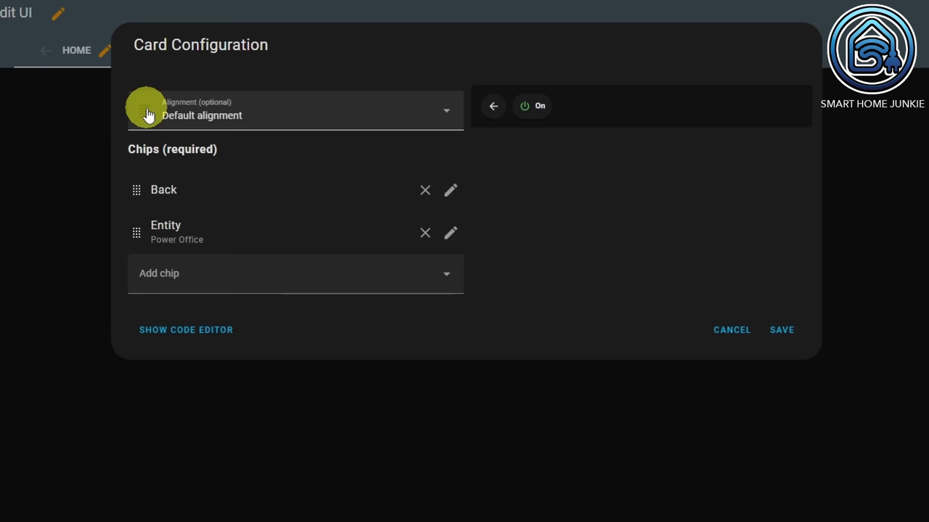
Add another Entity chip for Office Motion Sensor occupancy and save the chips card
left_click(206, 289)
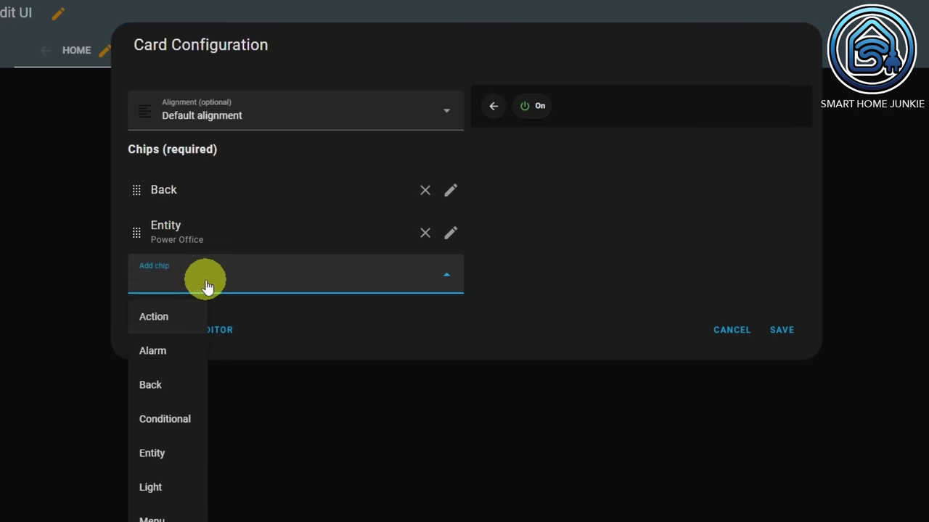
left_click(155, 462)
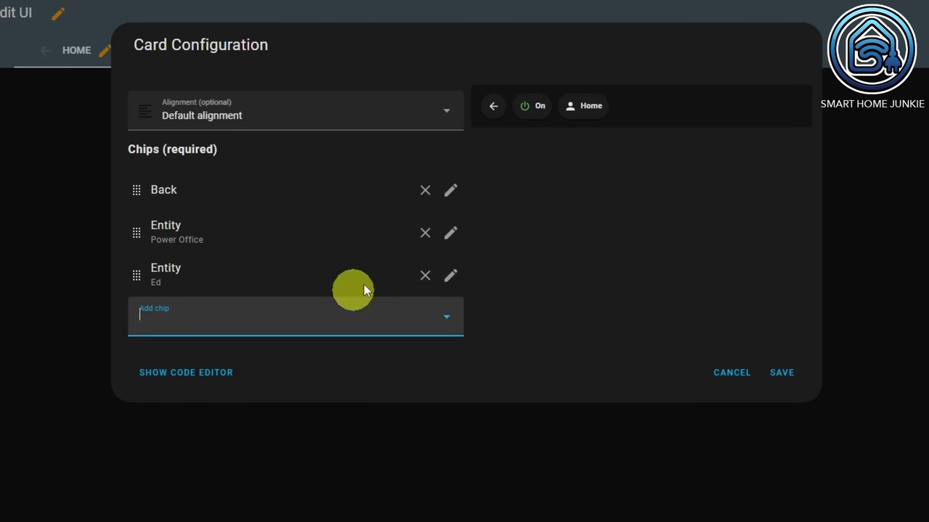
left_click(451, 279)
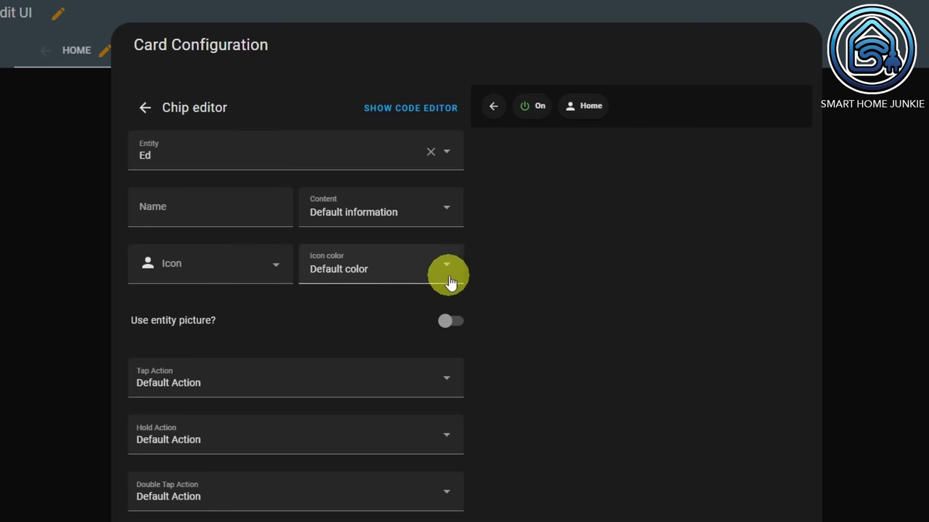
left_click(428, 153)
left_click(336, 157)
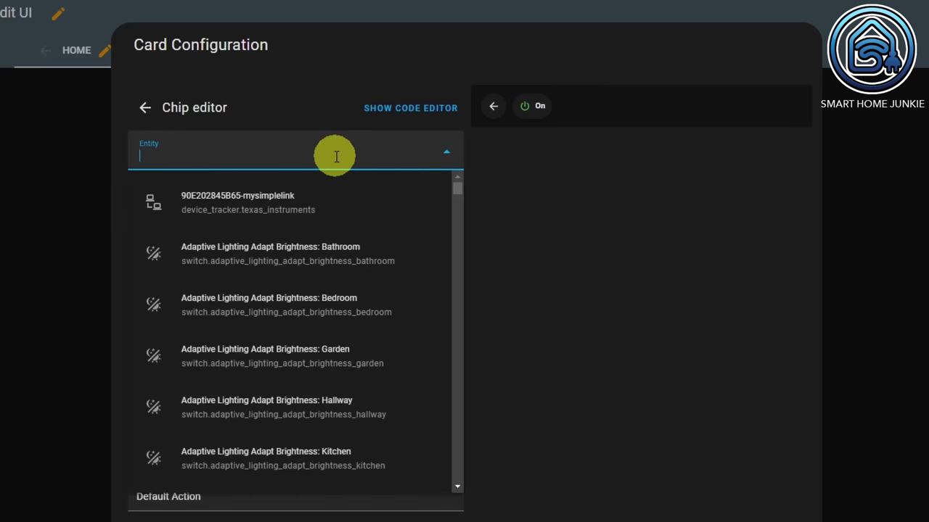
type("office motio")
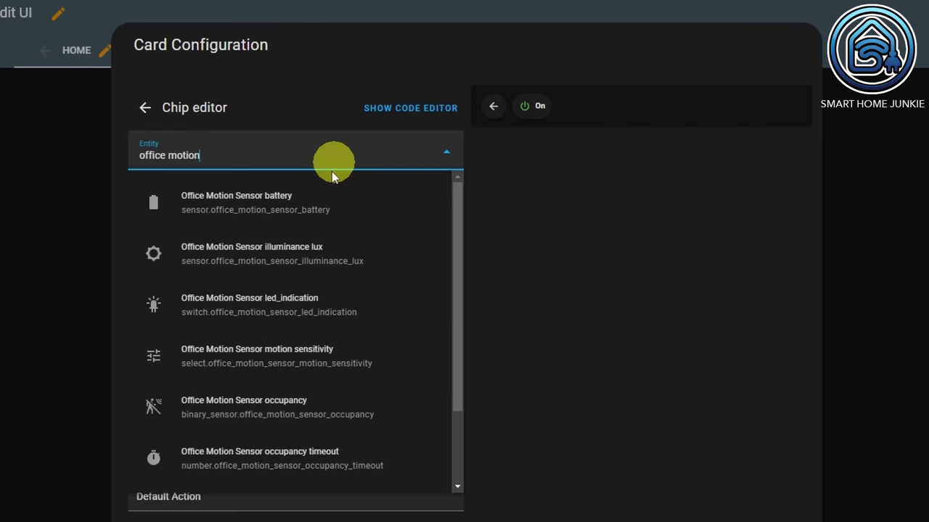
type("n")
left_click(269, 408)
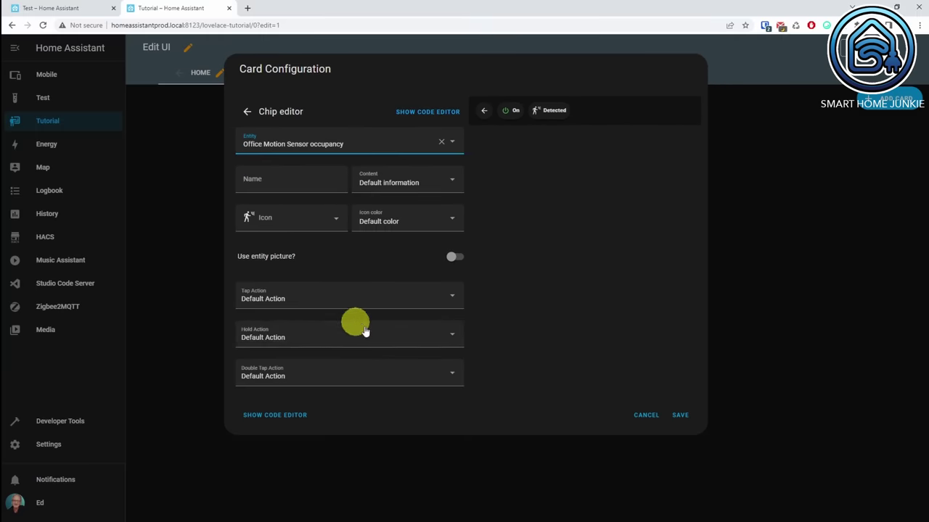
left_click(681, 414)
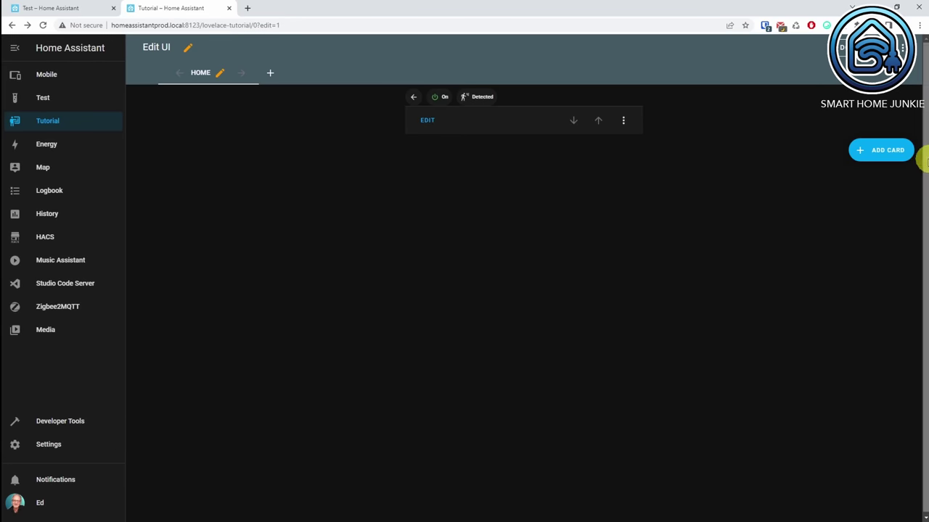
Add a Tabbed Card to the Home view, found by searching "tabbed", and open its YAML configuration
left_click(888, 155)
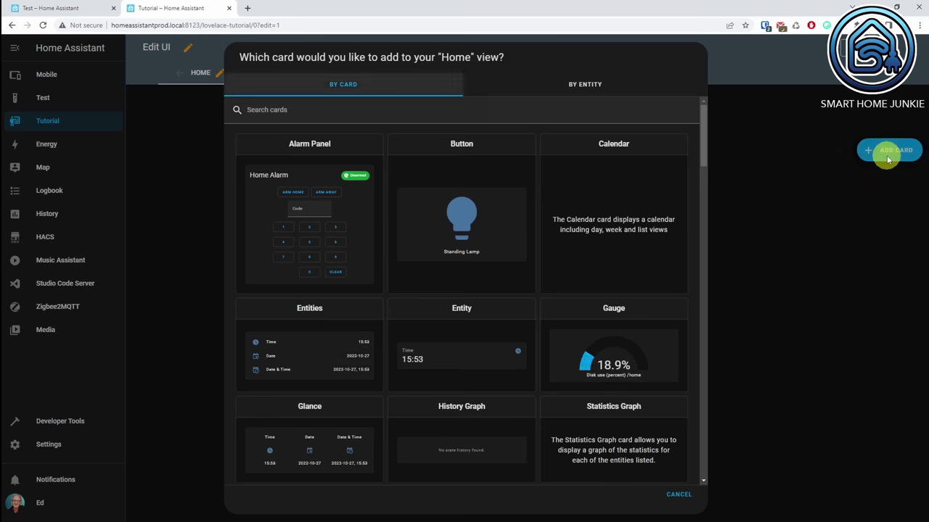
left_click(401, 113)
type("tabbed")
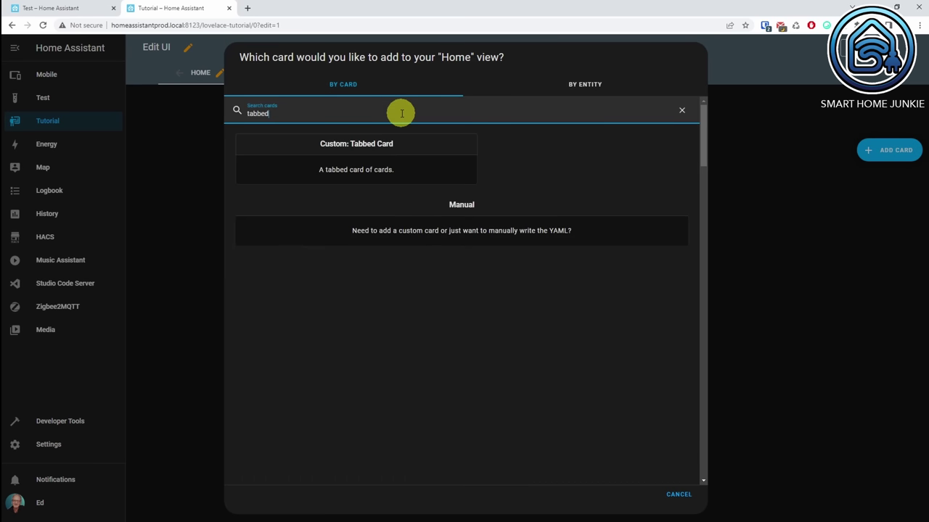
left_click(377, 168)
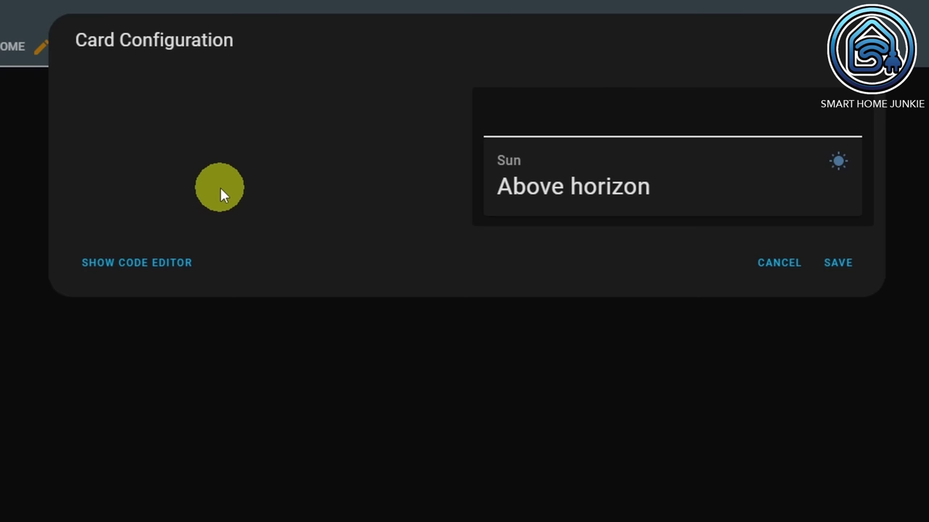
left_click(155, 267)
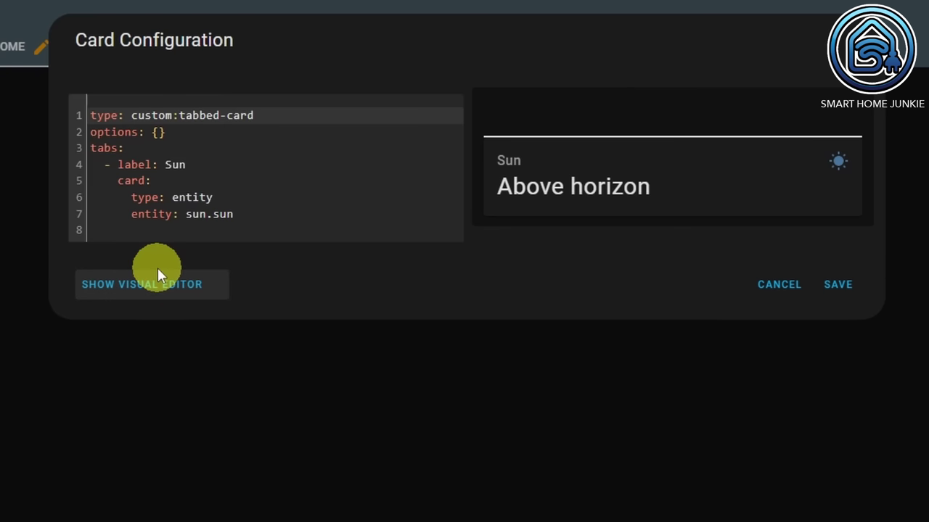
Replace the Sun tab's YAML with a "Light" tab using custom:mushroom-light-card for light.office, brightness and color controls, and a hold action navigating to lights
left_click_drag(234, 214, 93, 169)
key("BackSpace")
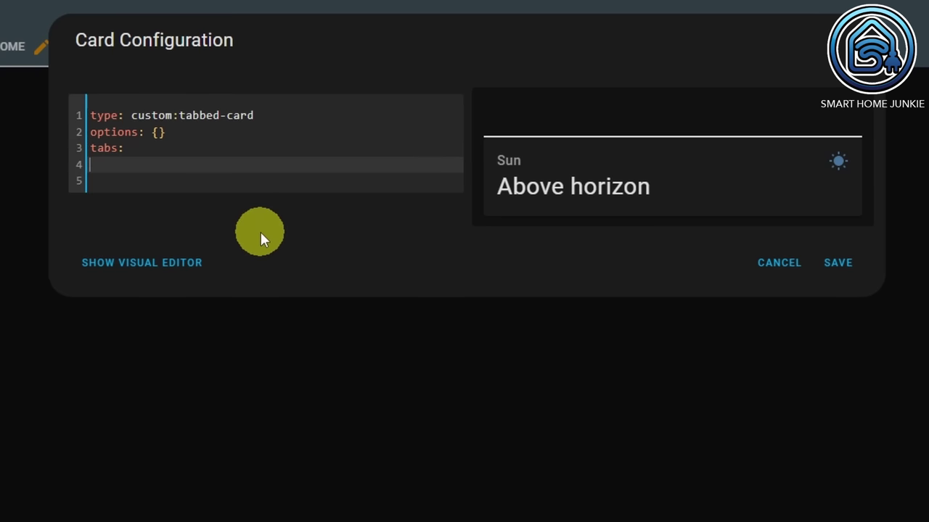
left_click(105, 166)
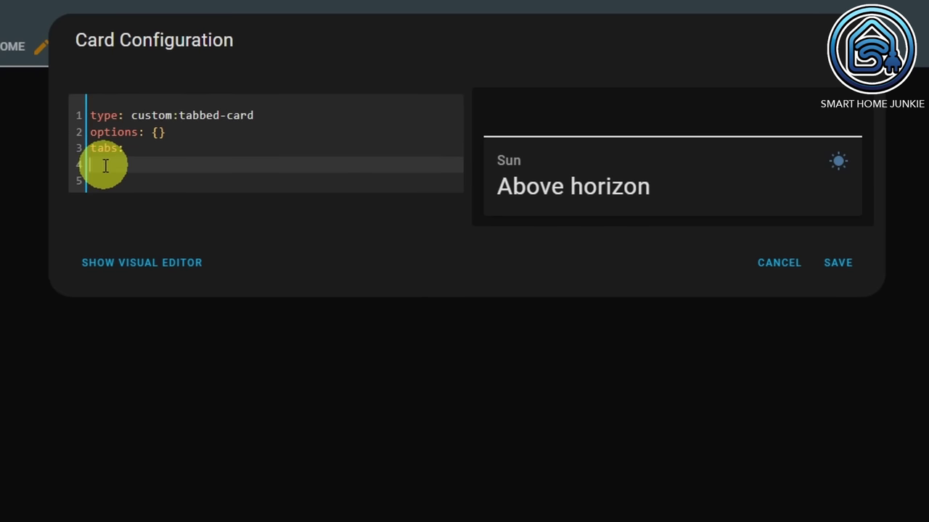
type("- card:       type: custom:mushroom-light-card       entity: light.office       use_light_color: true       show_brightness_control: true       show_color_temp_control: false       show_color_control: true       collapsible_controls: true       fill_container: false       hold_action:         action: navigate         navigation_path: lights     attributes:       label: Light")
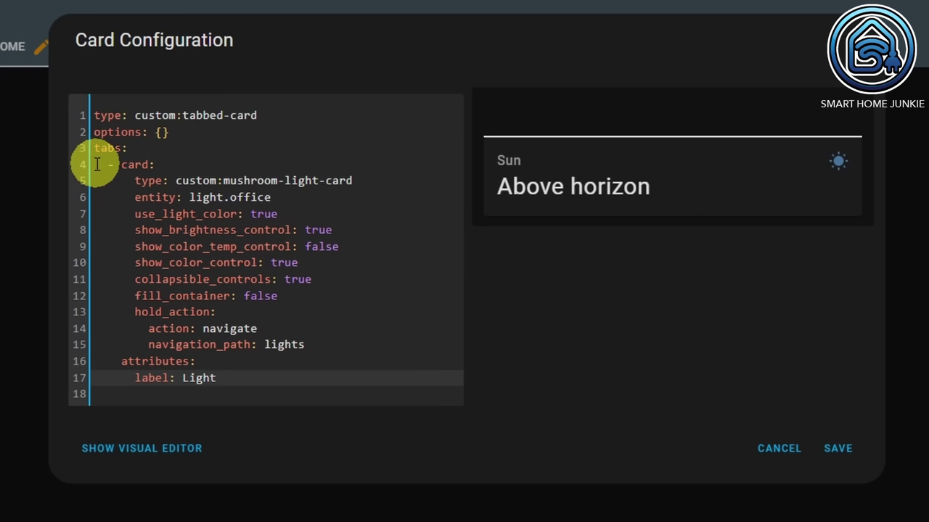
left_click_drag(122, 181, 287, 379)
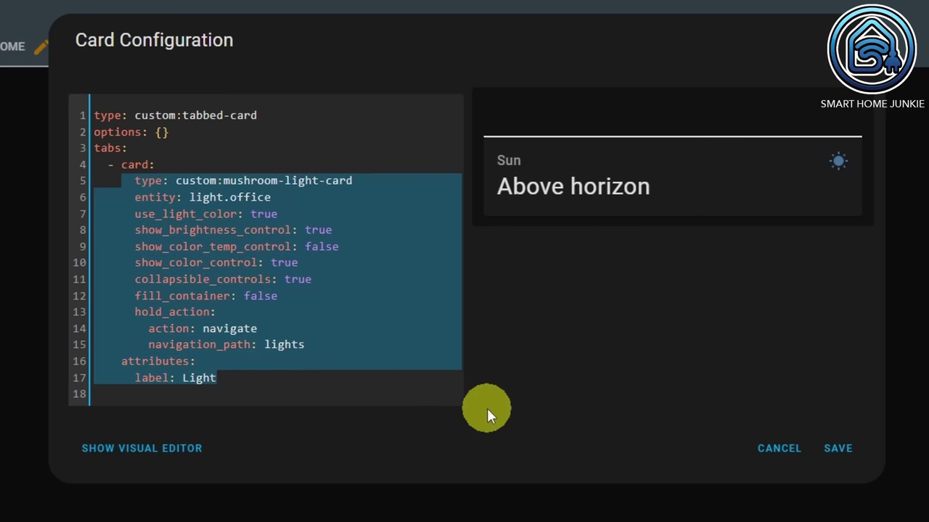
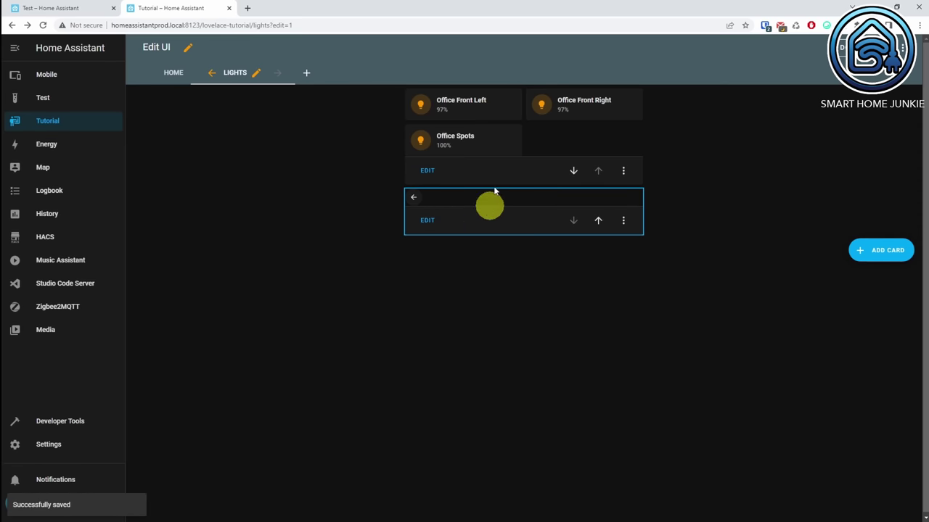
Move the Back chip card above the light cards in the Lights view, finish editing and test the Back chip
left_click(598, 221)
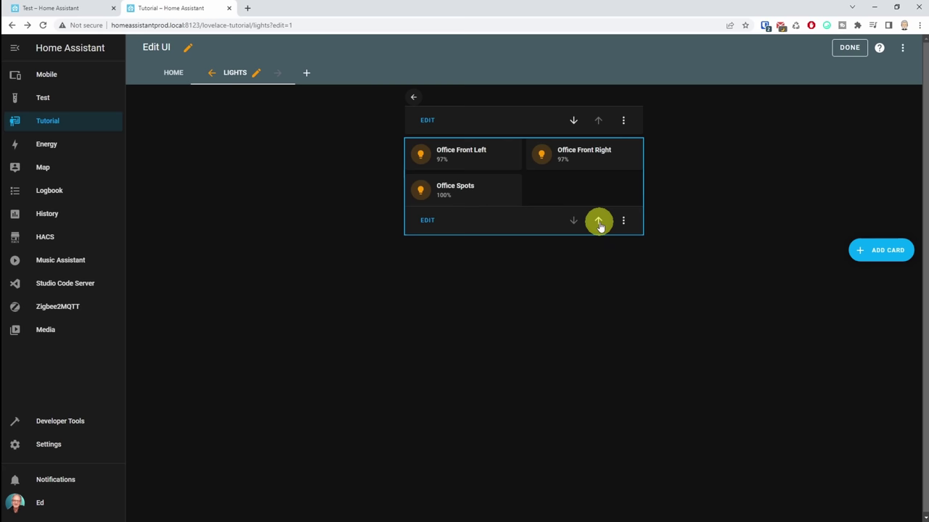
left_click(849, 49)
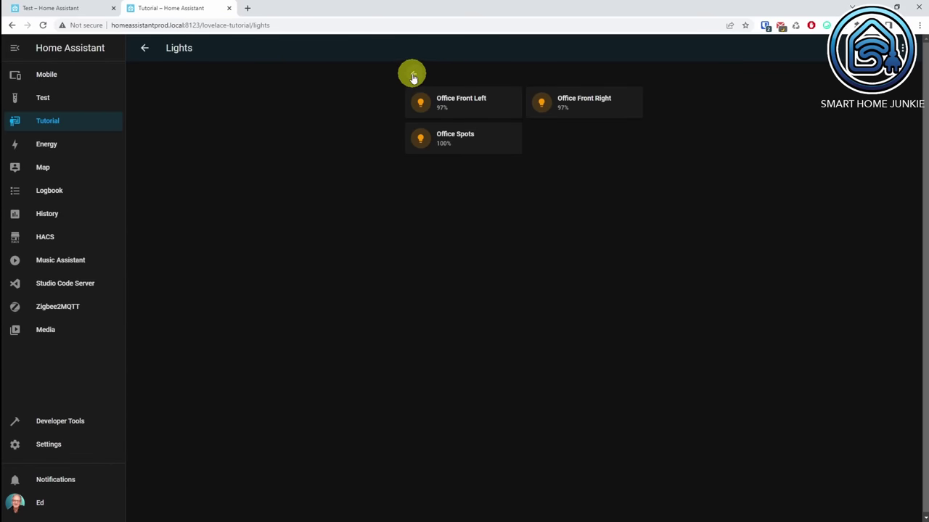
left_click(412, 76)
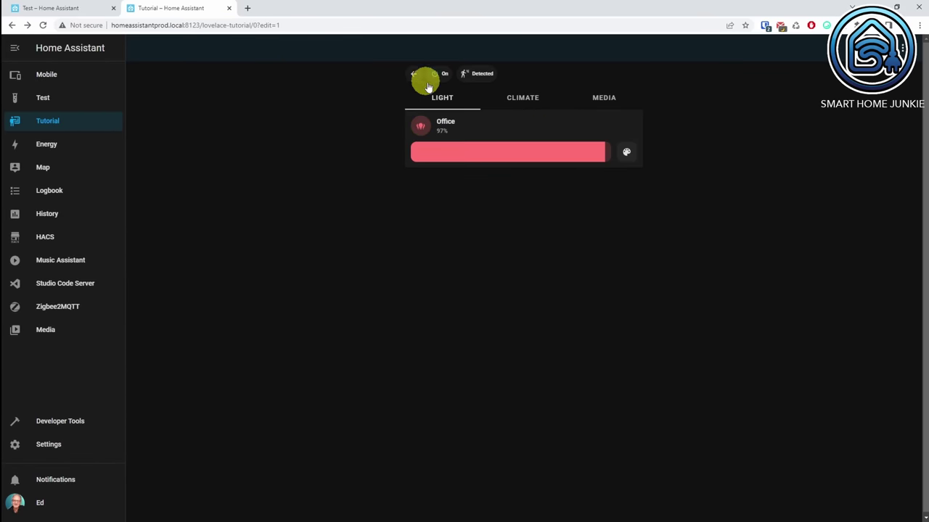
Test the Climate, Media and Light tabs, the Office light card's hold action to the Lights view, and the Back chip
left_click(520, 99)
left_click(604, 102)
left_click(524, 100)
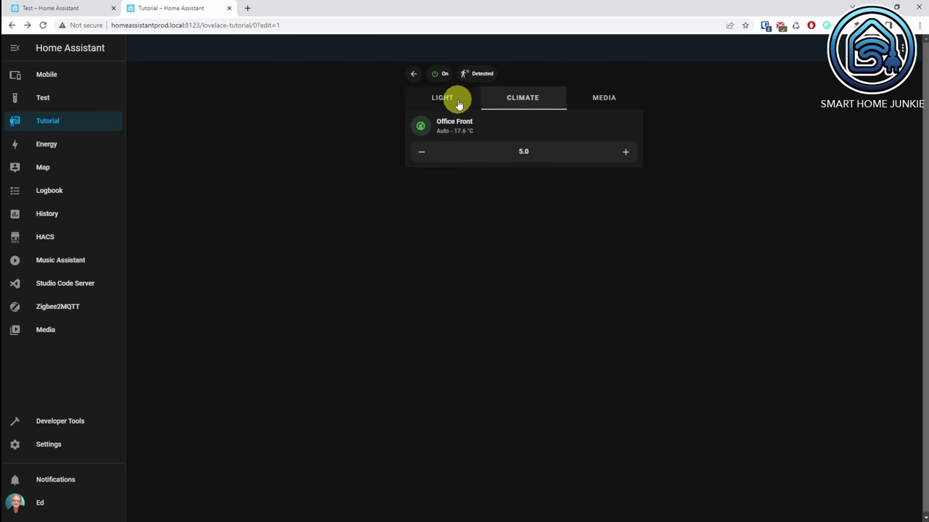
left_click(448, 99)
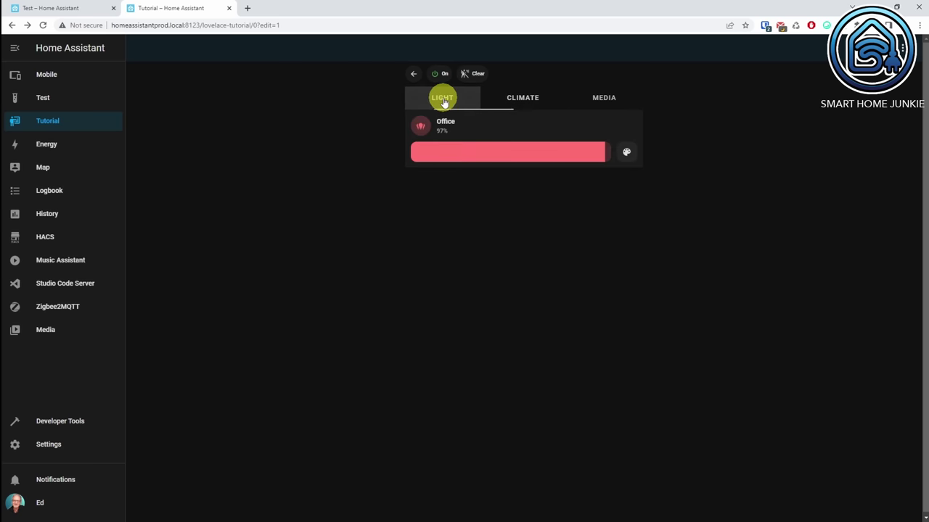
left_click(498, 130)
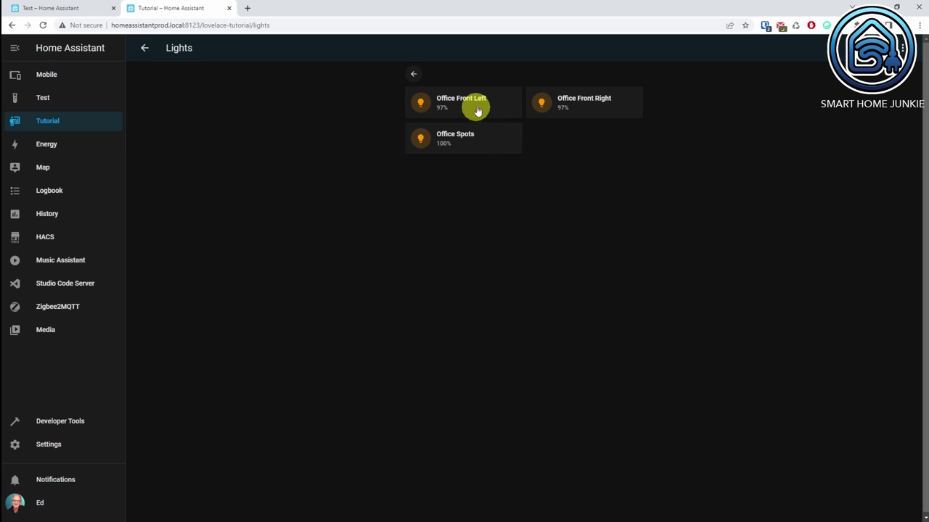
left_click(413, 76)
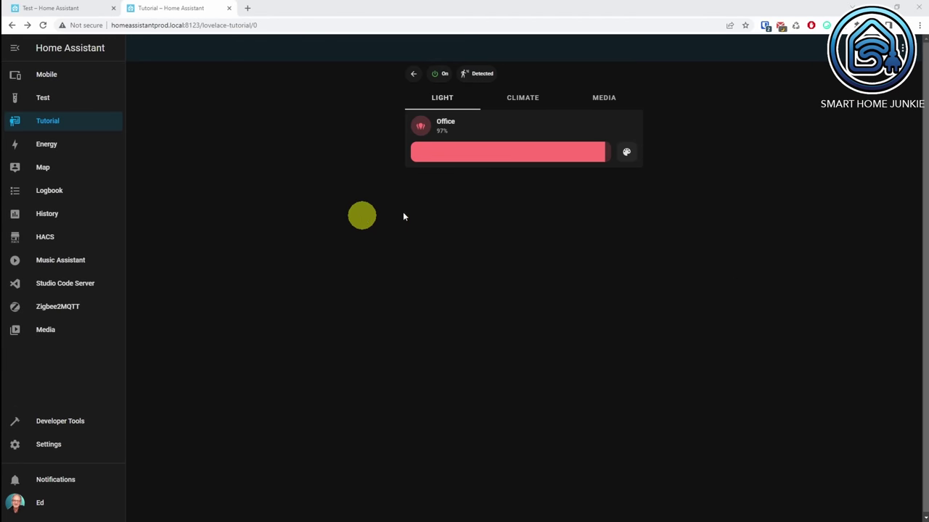
Edit the dashboard and add a custom Swipe Card, found by searching "swipe", to the Home view with an empty cards list
left_click(902, 47)
left_click(885, 75)
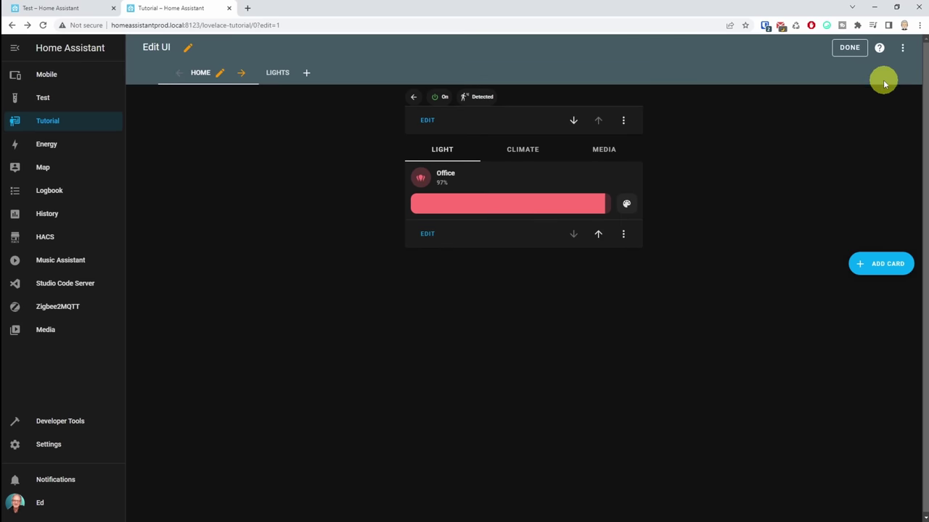
left_click(887, 265)
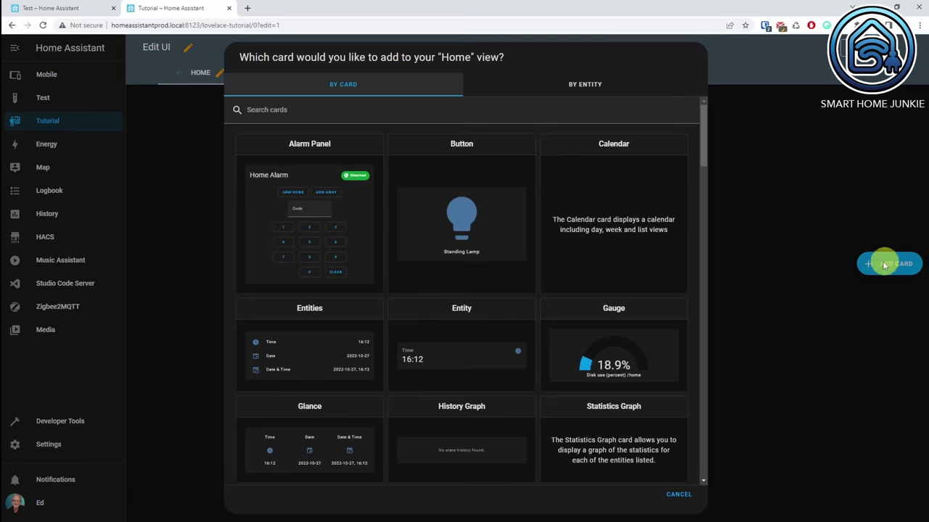
type("swipe")
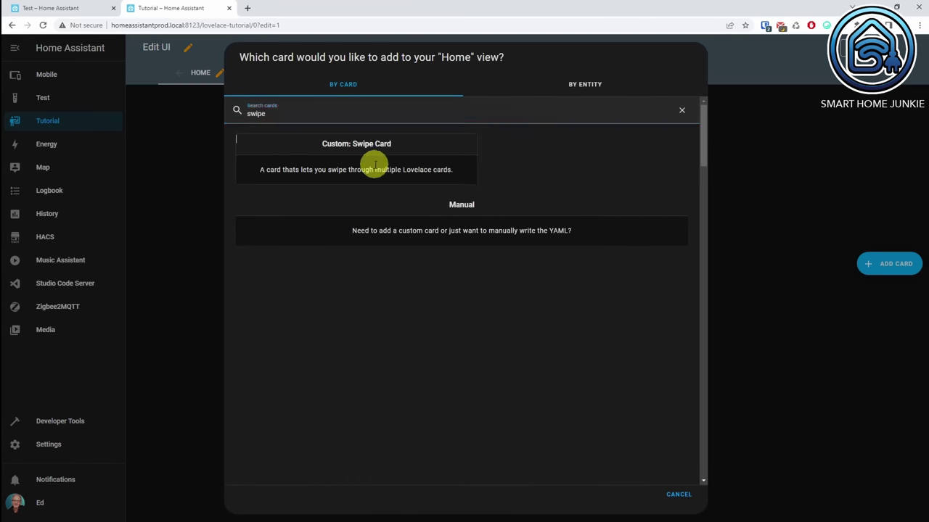
left_click(373, 163)
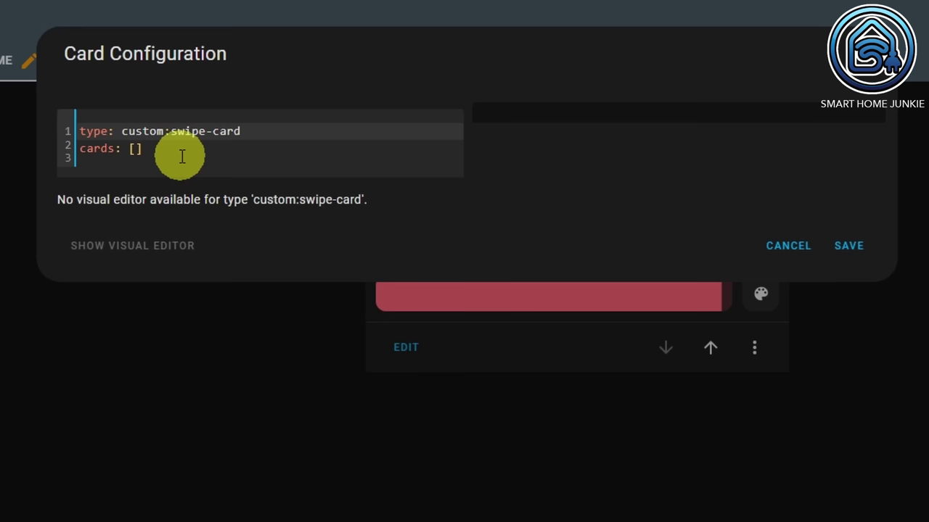
left_click(847, 248)
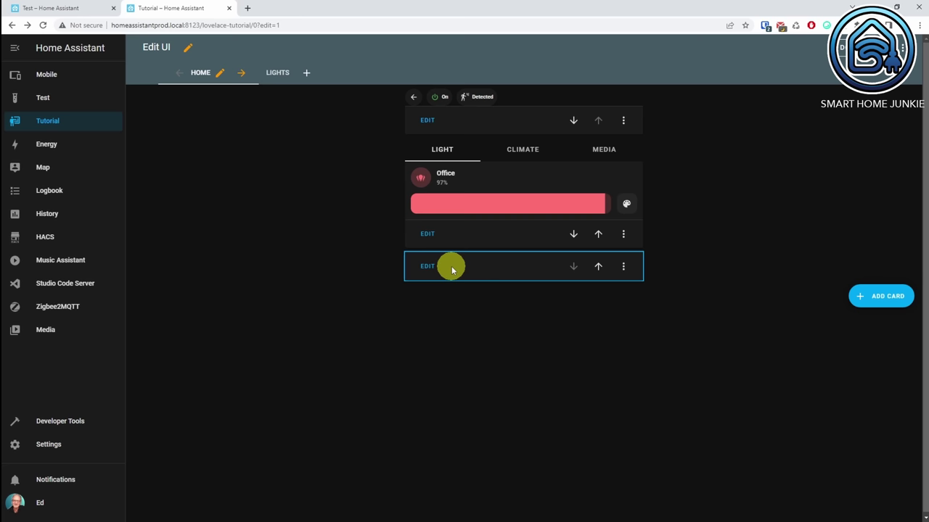
Add a Sensor card for Office Multi Sensor temperature to the Home view, found by searching "sensor", and save it
left_click(885, 299)
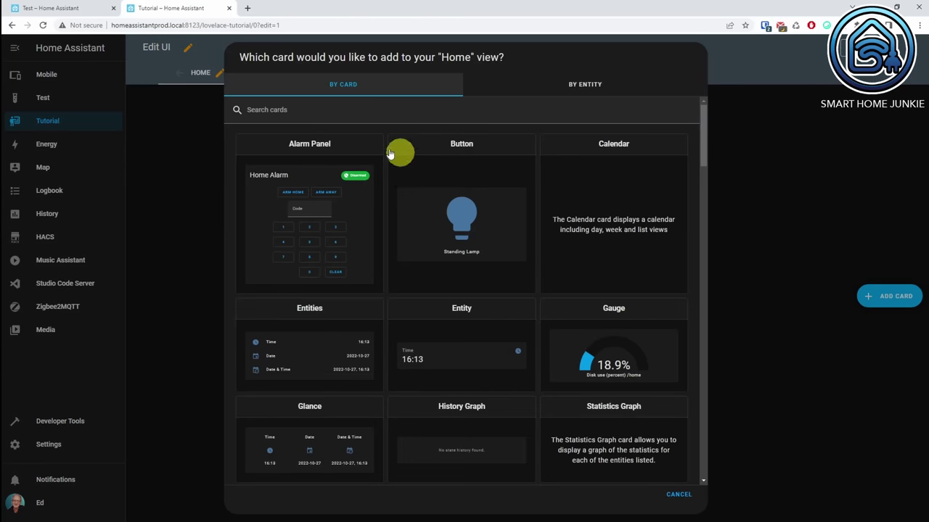
left_click(308, 112)
type("sensor")
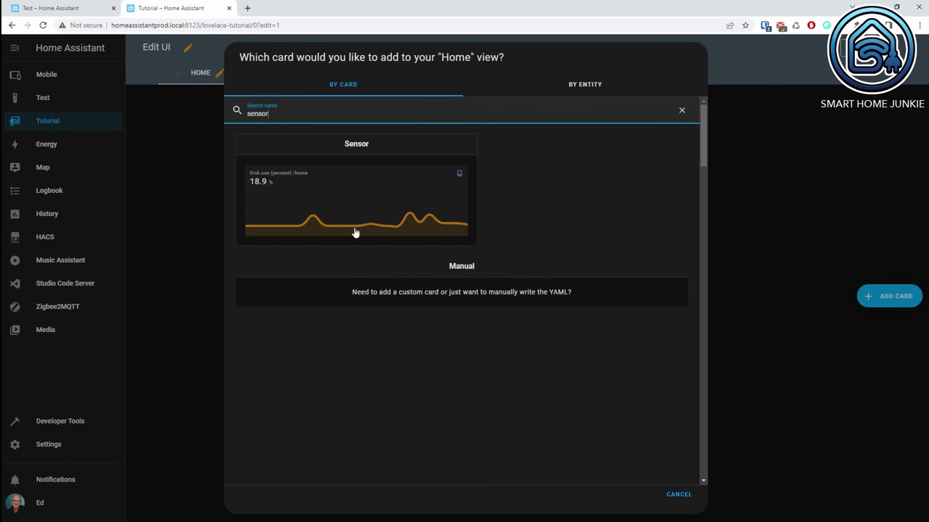
left_click(355, 227)
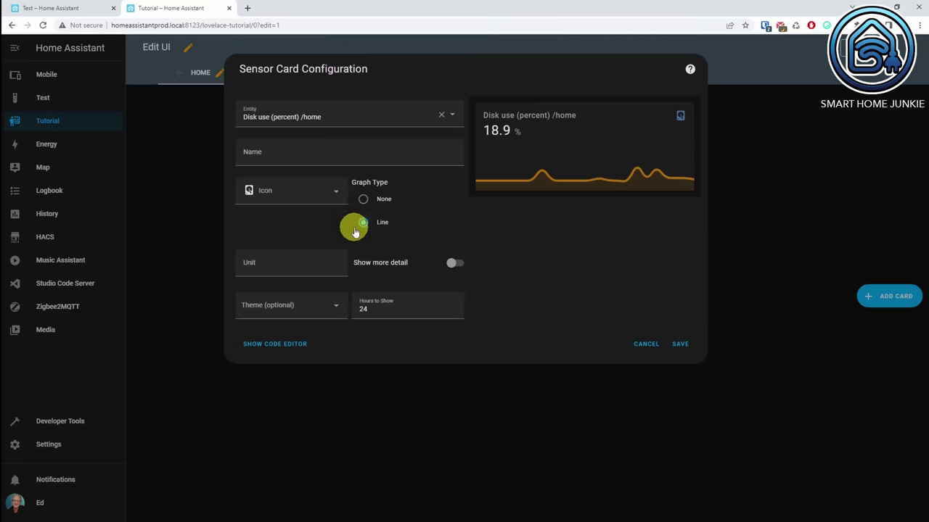
left_click_drag(333, 120, 235, 114)
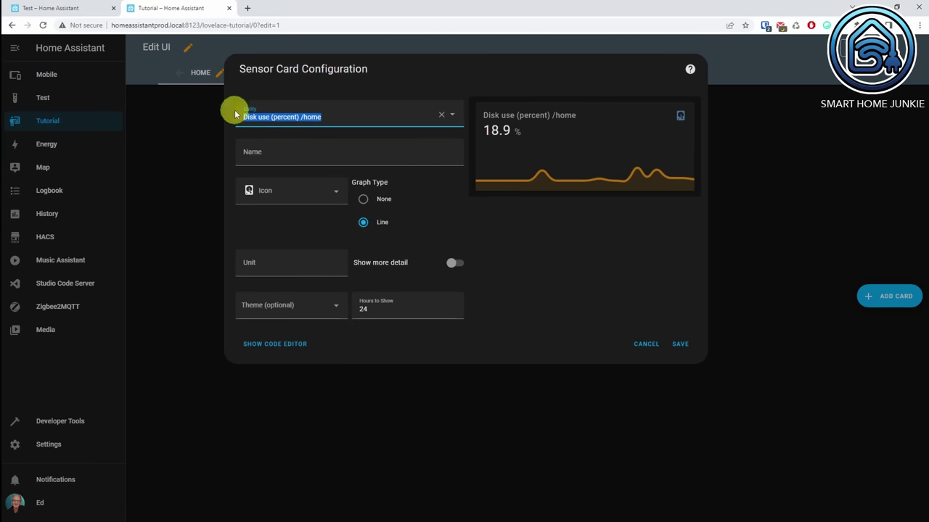
key("BackSpace")
type("office multi")
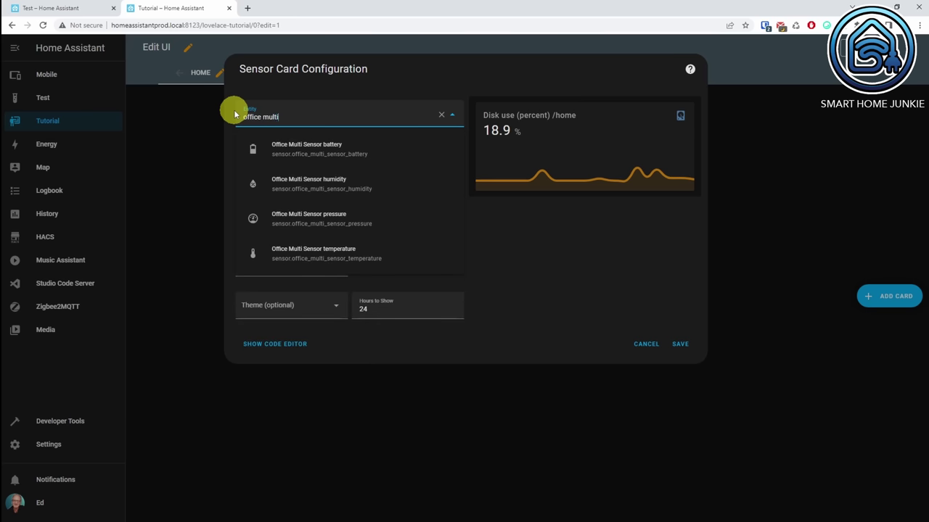
left_click(344, 259)
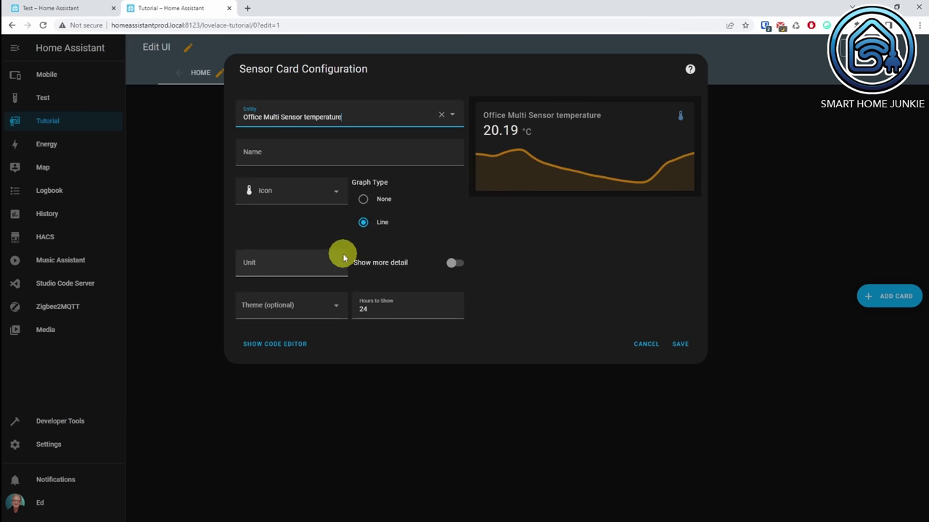
left_click(678, 343)
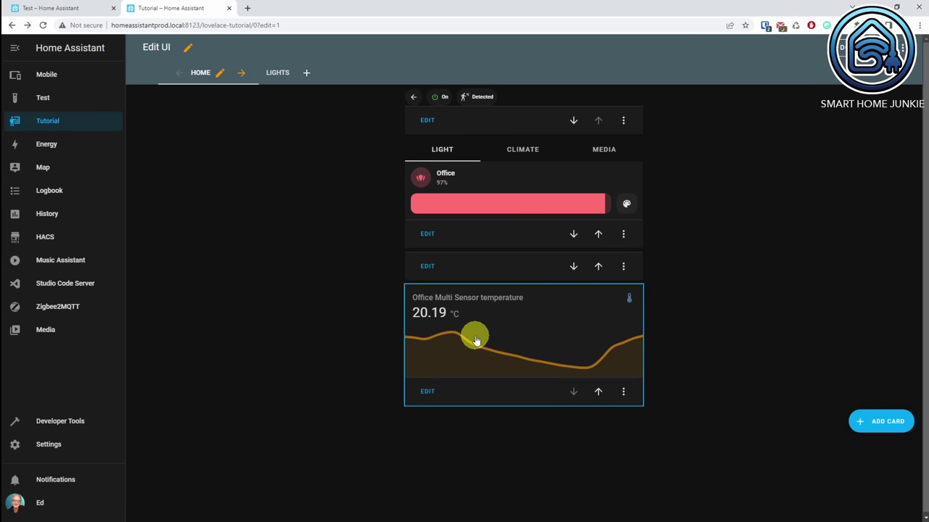
Copy the full YAML of the Office Multi Sensor temperature card and close its configuration without changes
left_click(428, 391)
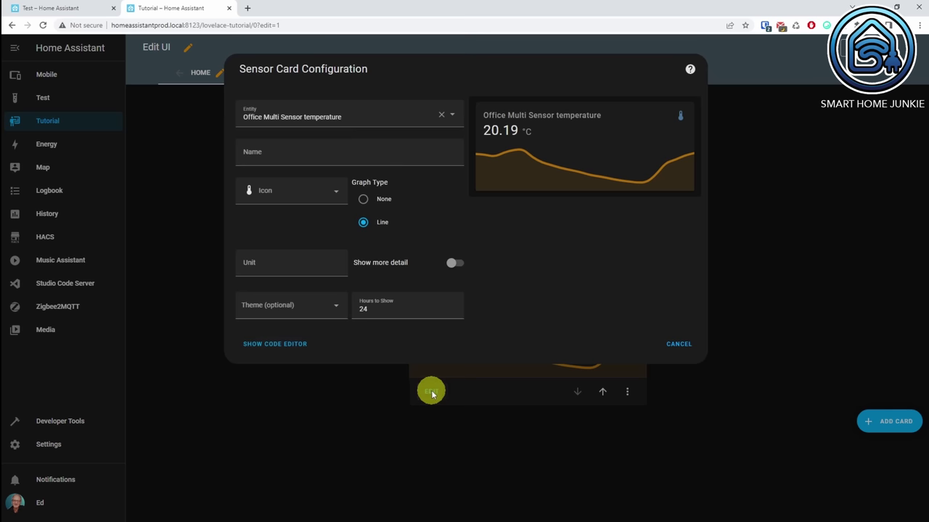
left_click(285, 348)
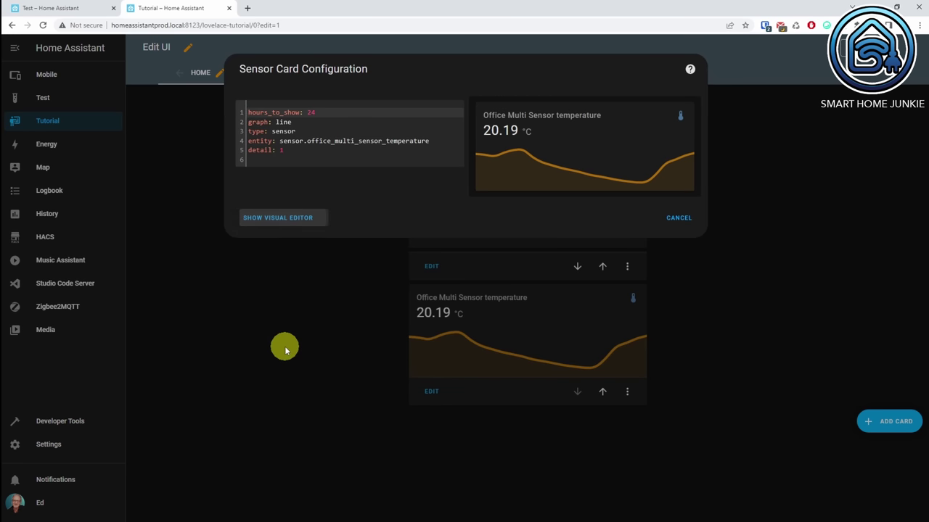
left_click(292, 150)
left_click_drag(292, 150, 235, 113)
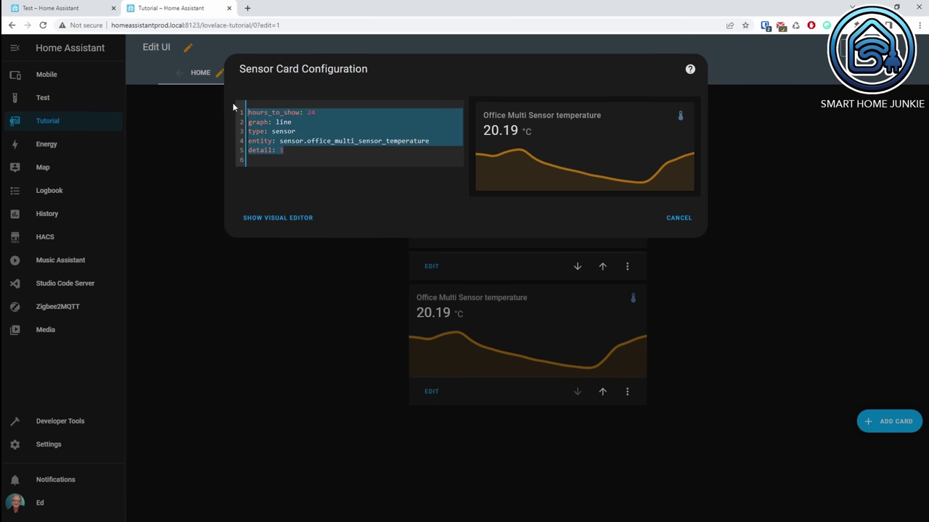
key("ctrl+c")
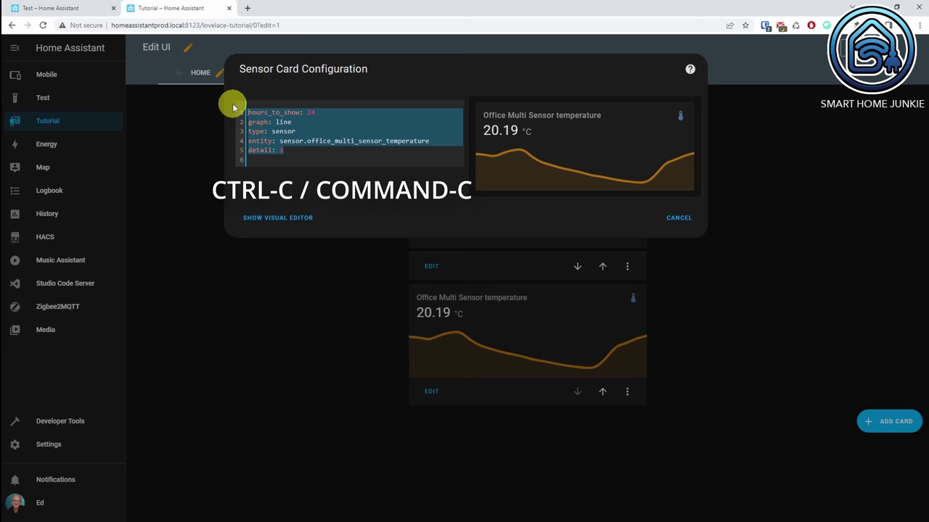
left_click(684, 222)
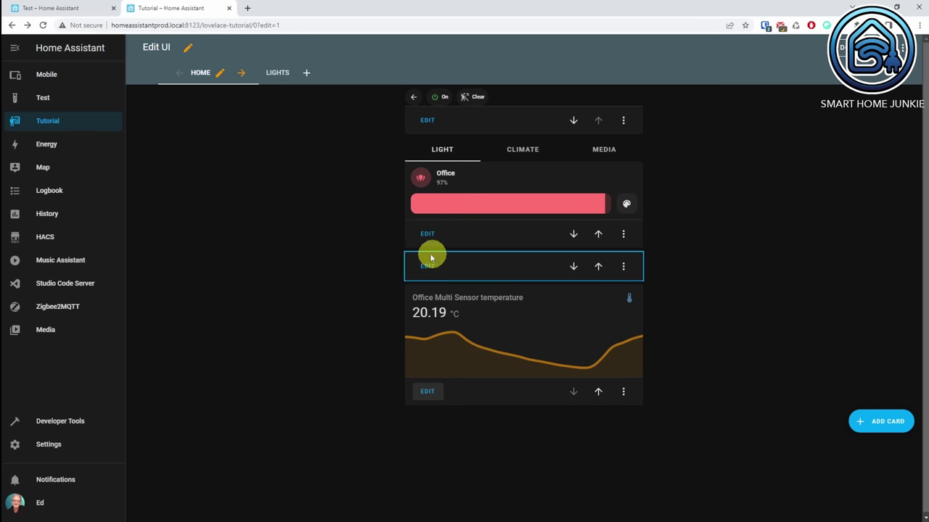
Replace the empty brackets after cards: in the swipe card's YAML with the copied sensor card code on a new line
left_click(429, 266)
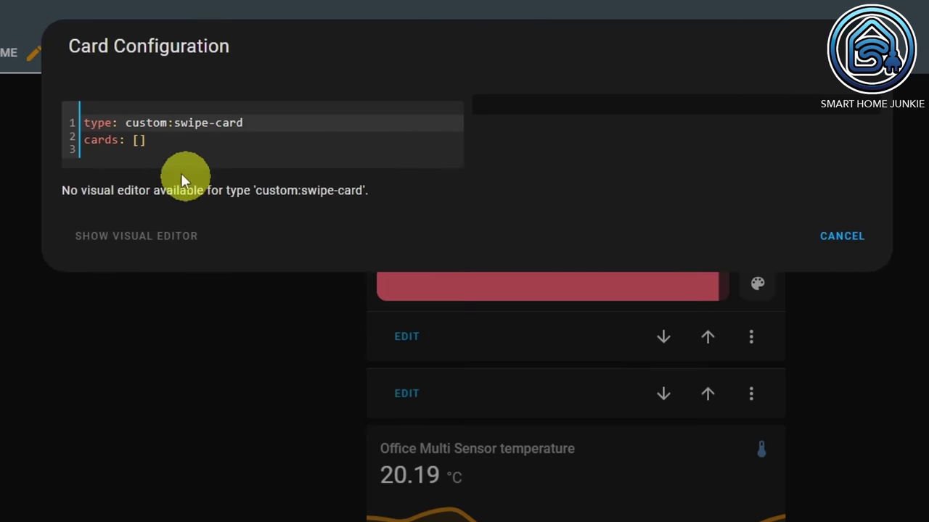
left_click(285, 123)
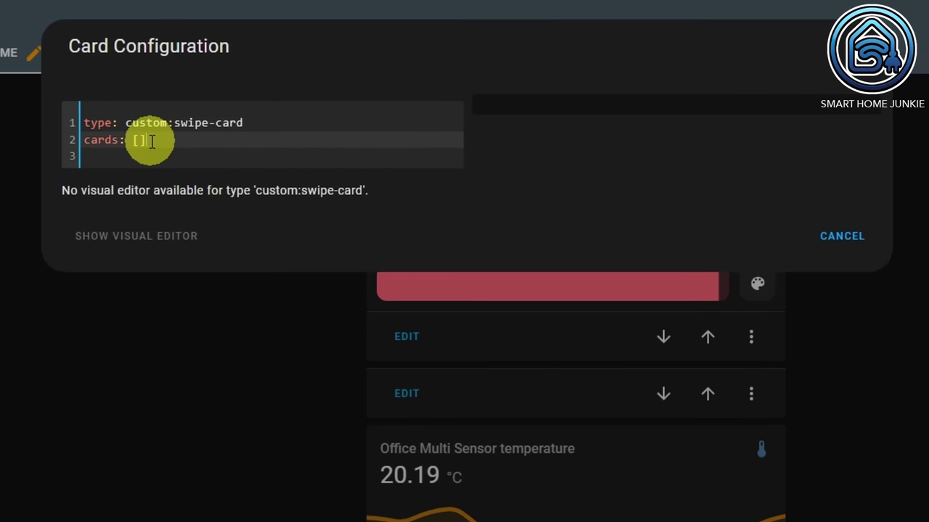
key("BackSpace")
key("BackSpace")
key("Return")
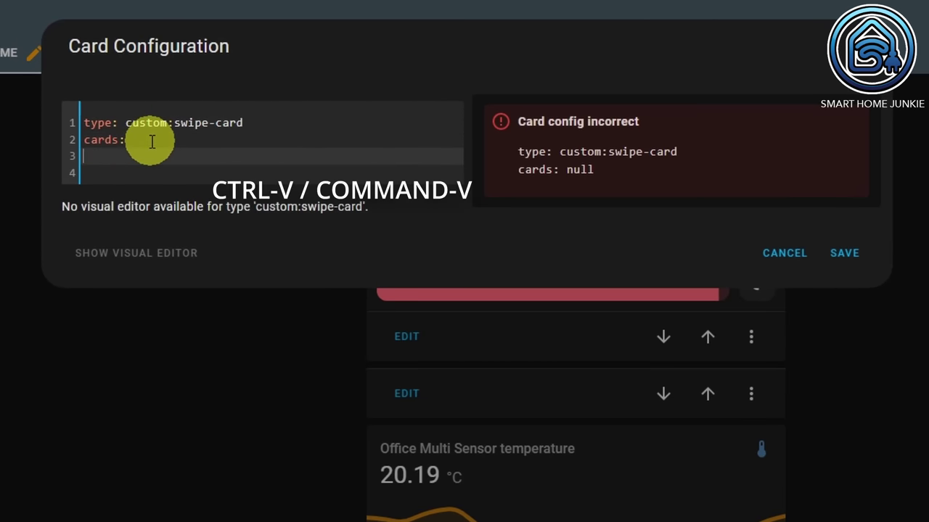
key("ctrl+v")
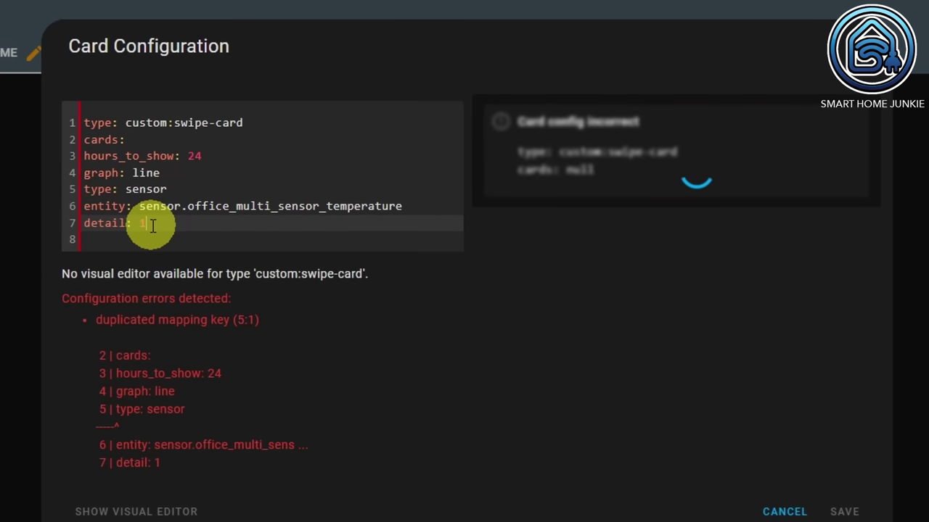
Format the pasted sensor code as an indented list item under cards:, starting with "- hours_to_show: 24", and try swiping the preview
left_click_drag(147, 224, 79, 163)
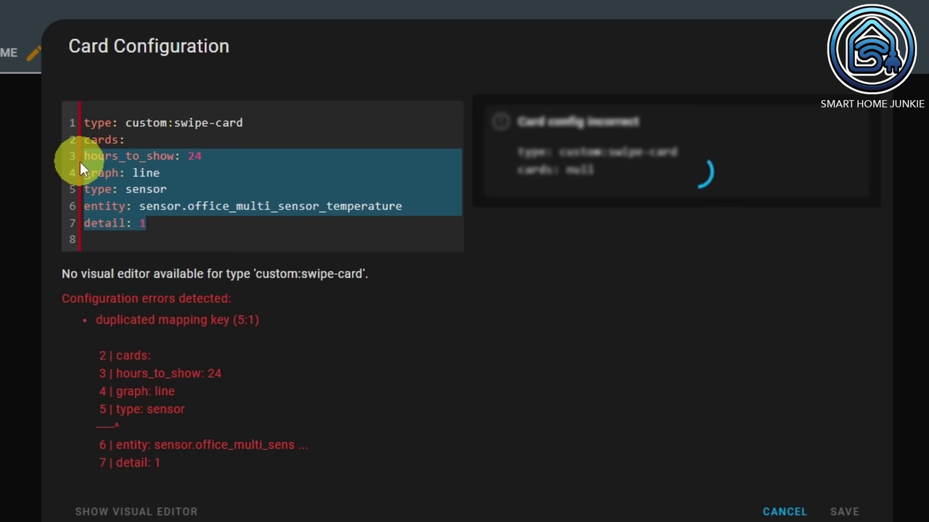
key("Tab")
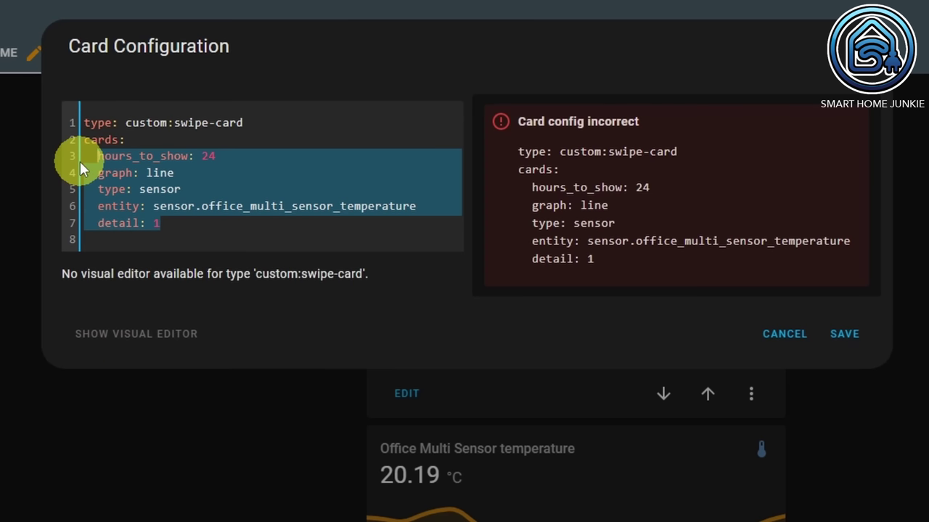
left_click(96, 157)
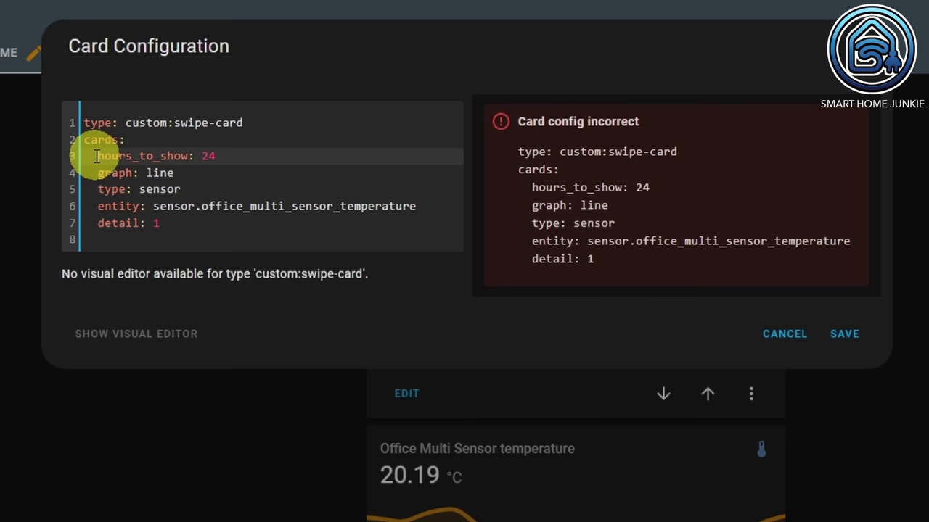
type("-")
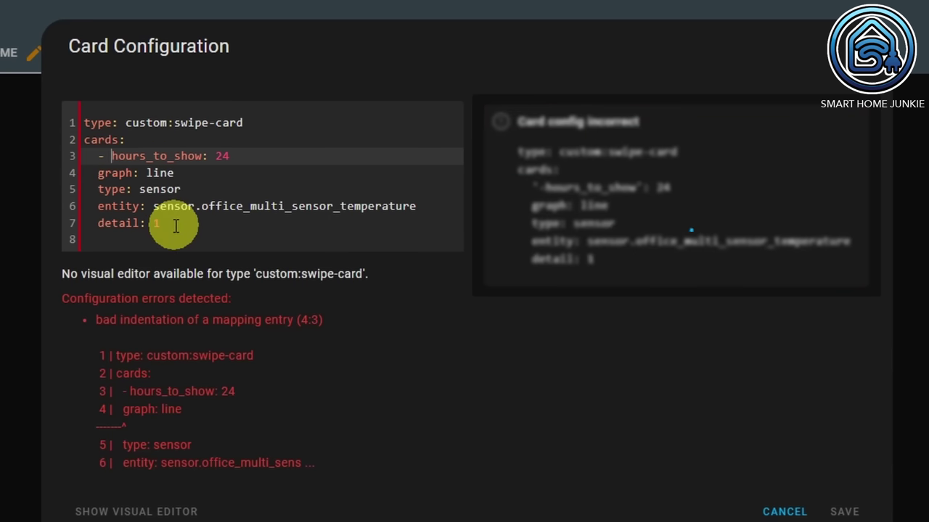
left_click_drag(175, 225, 66, 183)
key("Tab")
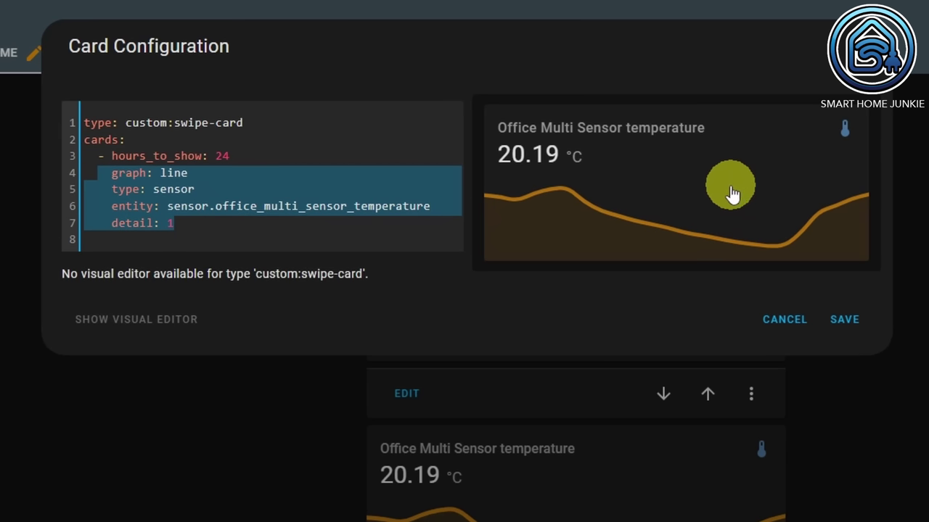
left_click_drag(729, 190, 575, 201)
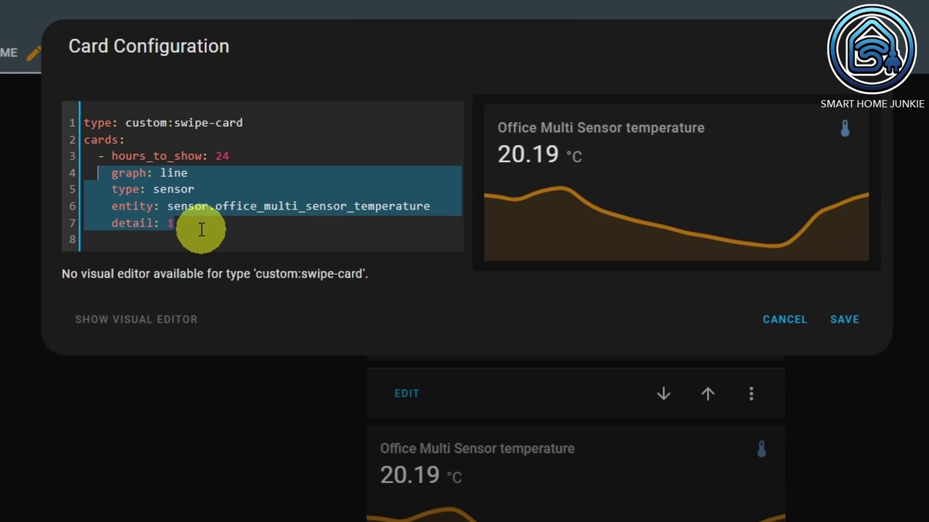
Duplicate the temperature sensor's list item, from "- hours_to_show: 24" through "detail: 1", directly below itself in the swipe card's YAML
left_click_drag(181, 225, 51, 159)
key("ctrl+c")
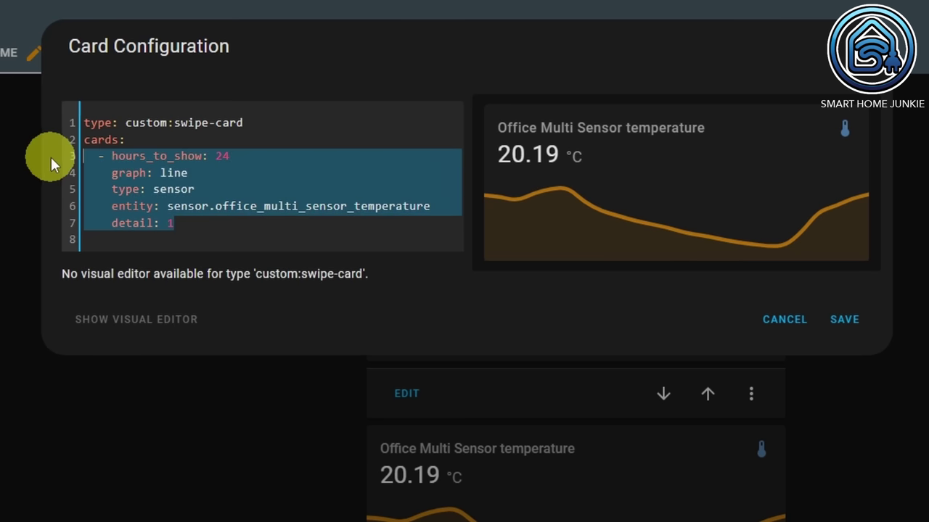
left_click(198, 224)
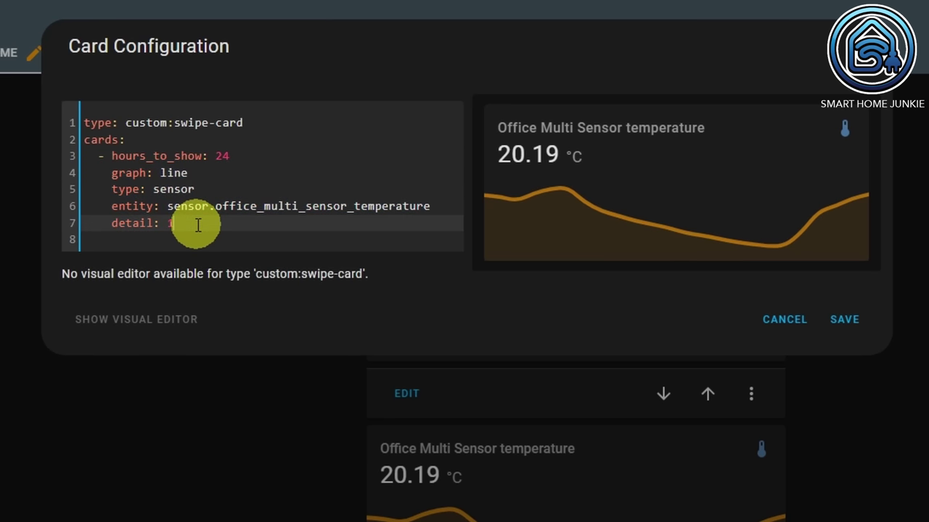
key("Return")
key("ctrl+v")
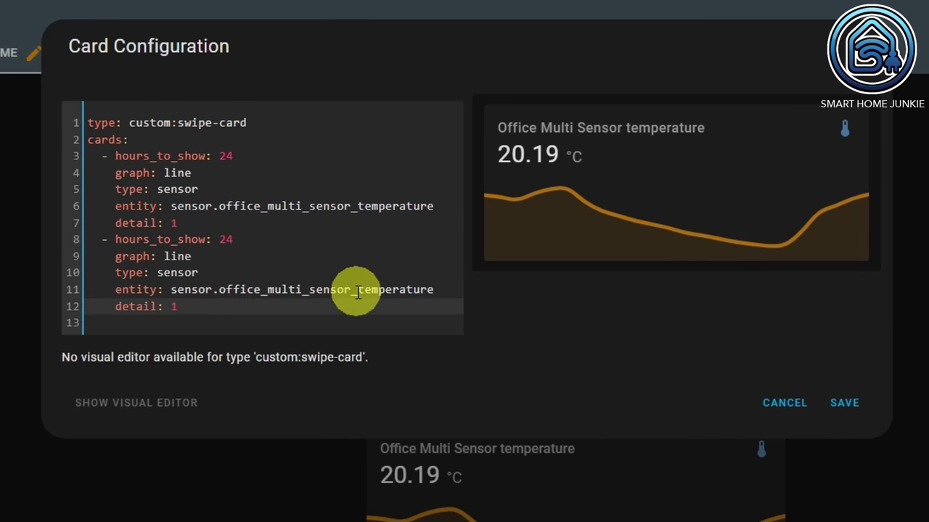
Change the second list item's entity to sensor.office_multi_sensor_humidity and try swiping the card preview
left_click_drag(359, 290, 390, 291)
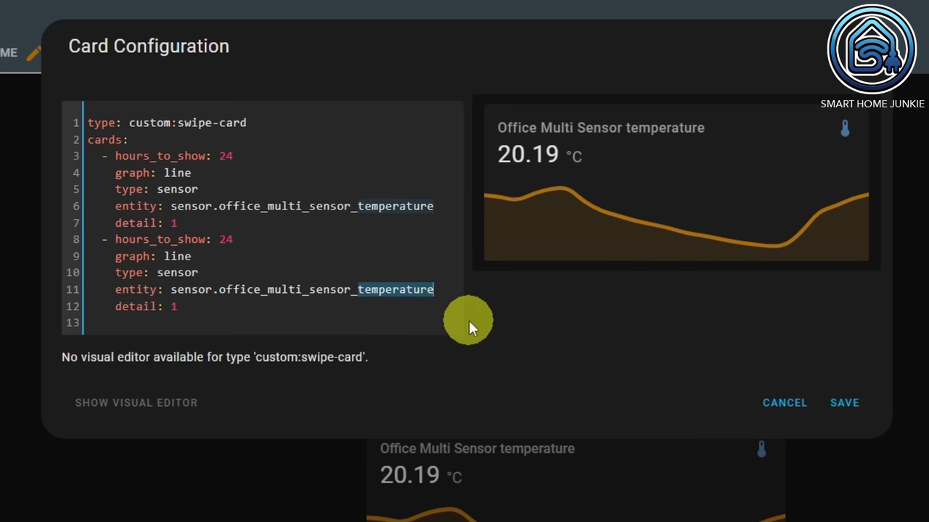
type("humidity")
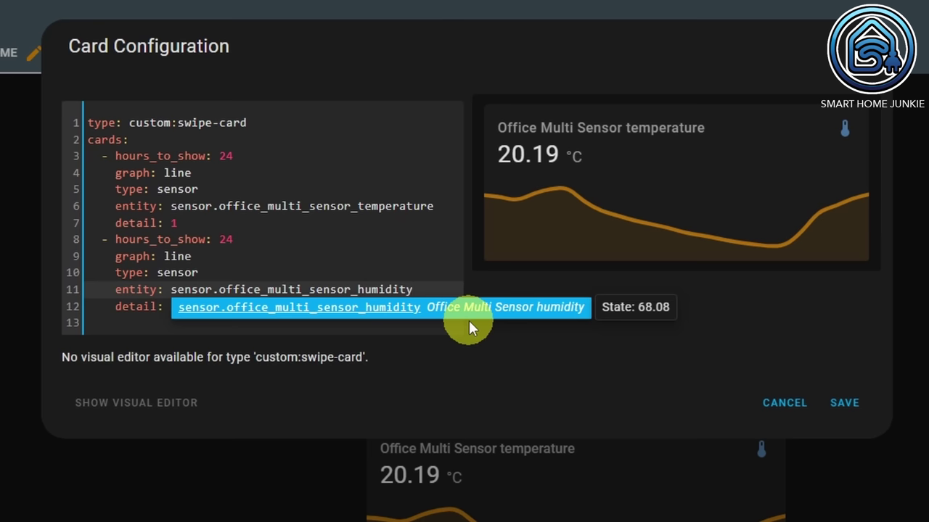
left_click(431, 286)
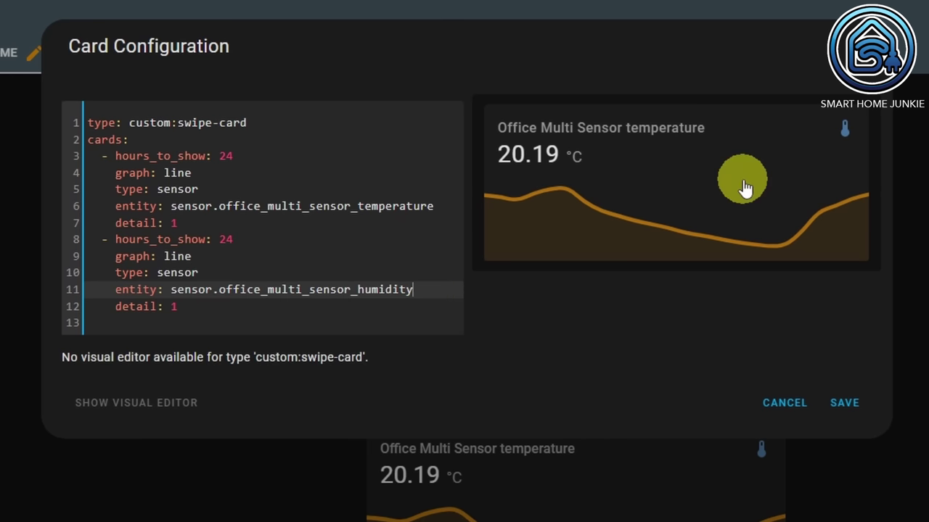
left_click_drag(746, 187, 421, 182)
left_click_drag(534, 190, 581, 192)
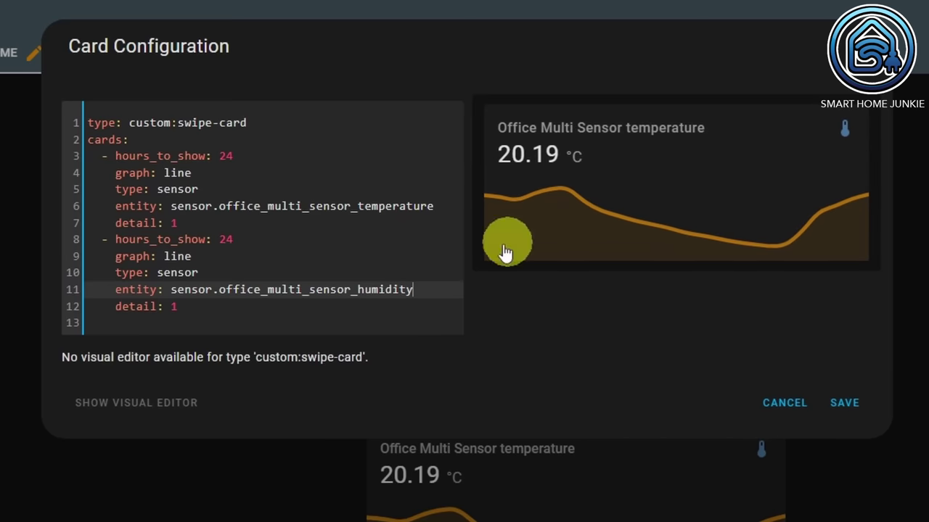
Duplicate the humidity sensor's list item directly below itself as a third entry in the swipe card's YAML
left_click(187, 308)
left_click_drag(188, 307, 77, 244)
key("ctrl+c")
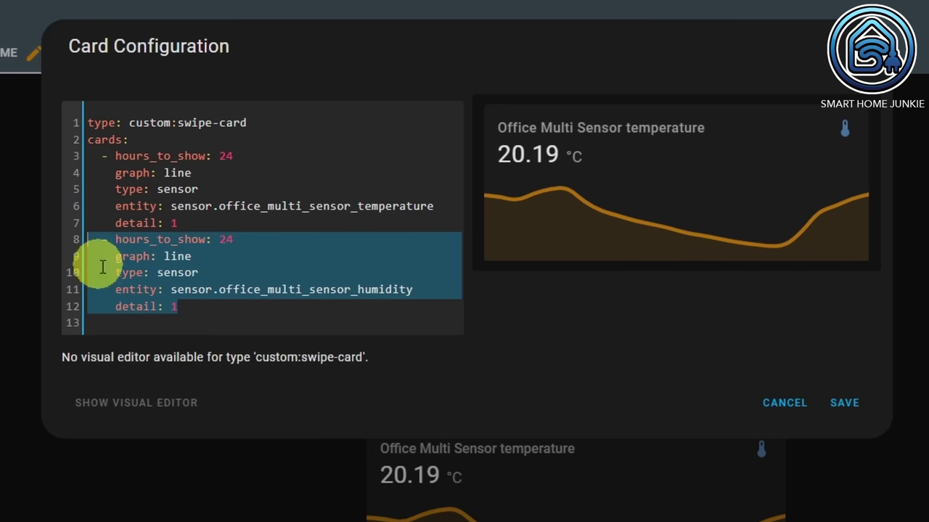
left_click(193, 307)
key("Return")
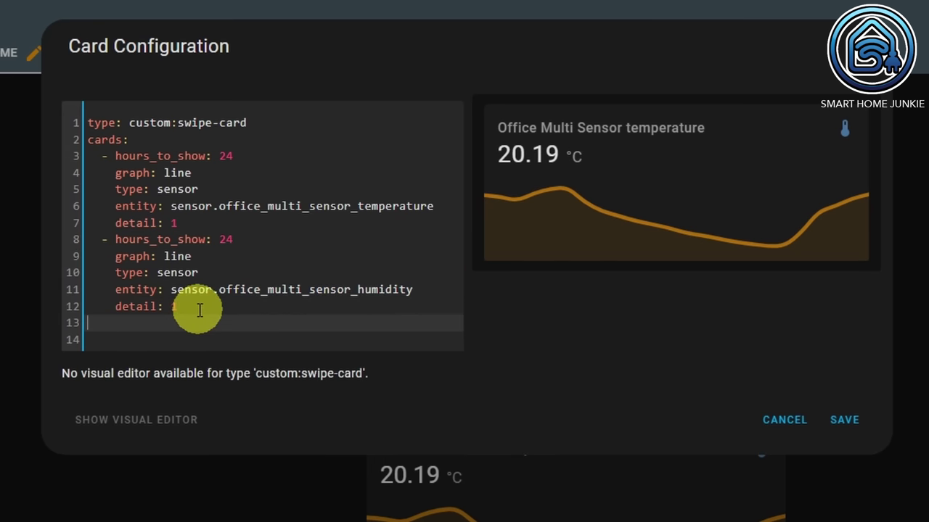
key("ctrl+v")
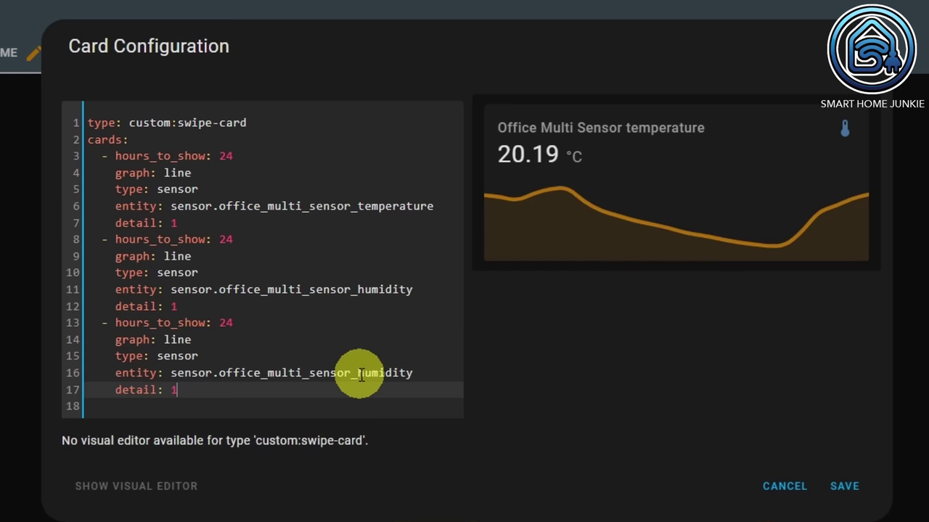
Change the third list item's entity to sensor.office_multi_sensor_pressure, swipe through the preview and save the swipe card
left_click_drag(358, 373, 388, 373)
type("pressure")
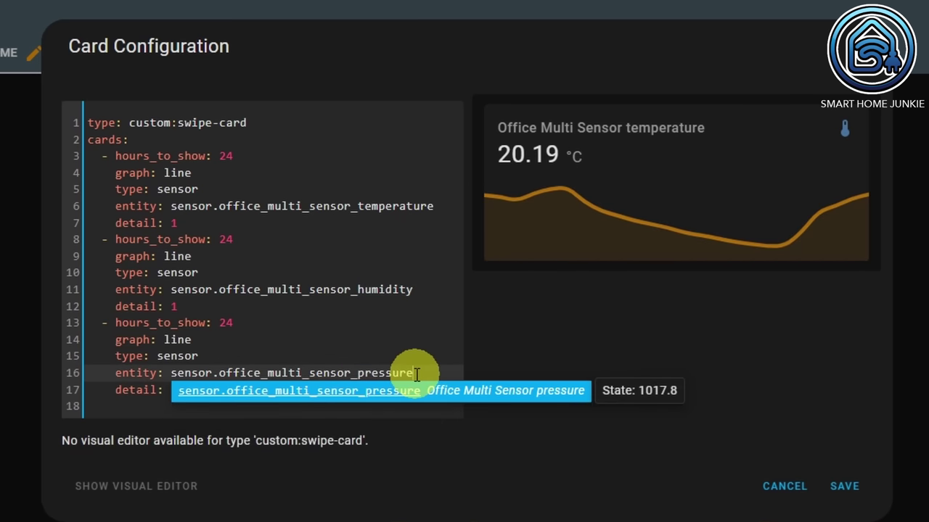
left_click_drag(777, 214, 518, 224)
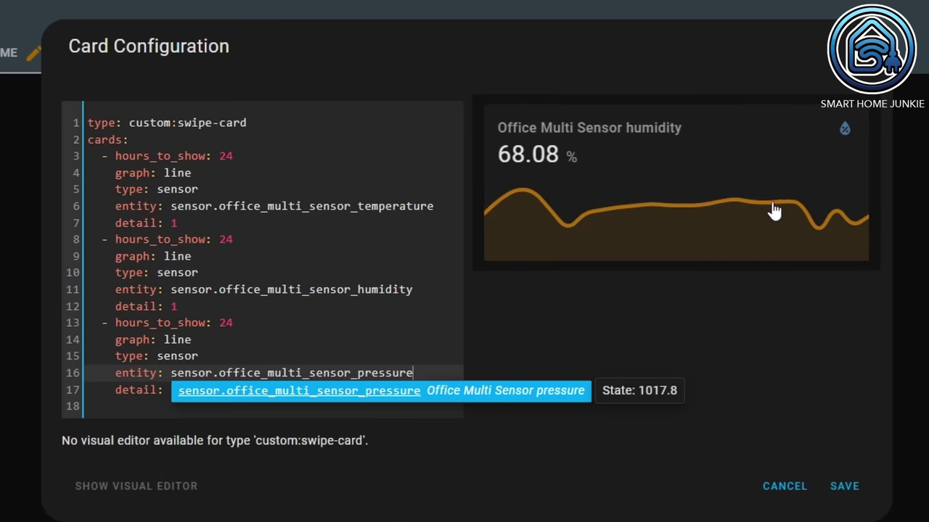
left_click_drag(774, 210, 804, 341)
left_click(844, 486)
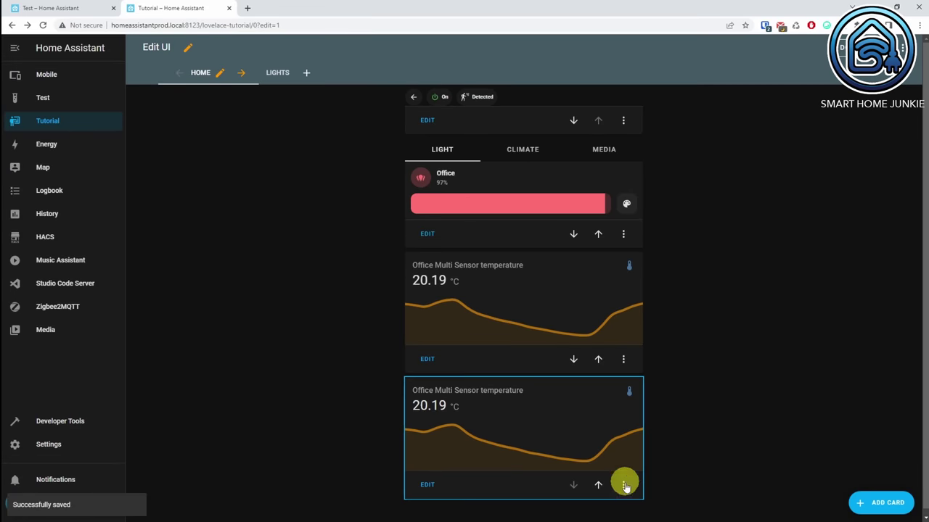
Delete the standalone Office Multi Sensor temperature card below the swipe card and finish editing the dashboard
left_click(623, 484)
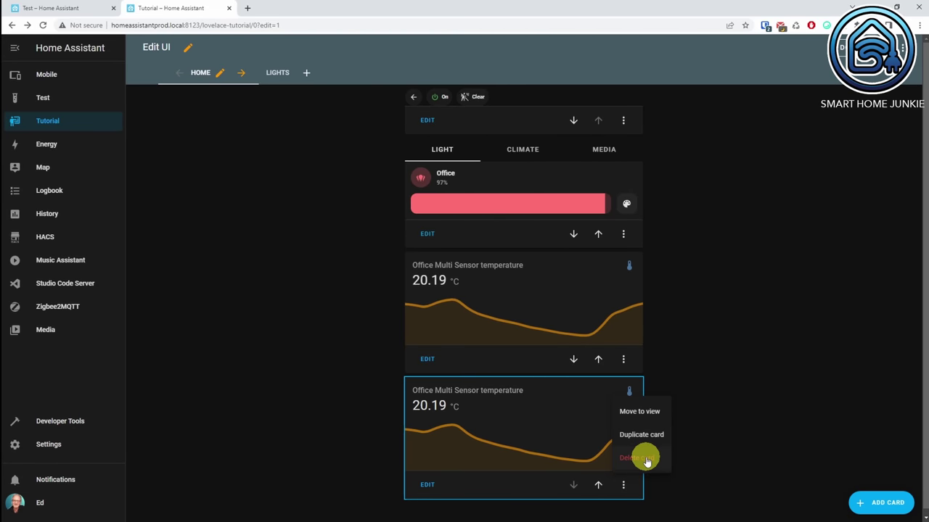
left_click(645, 462)
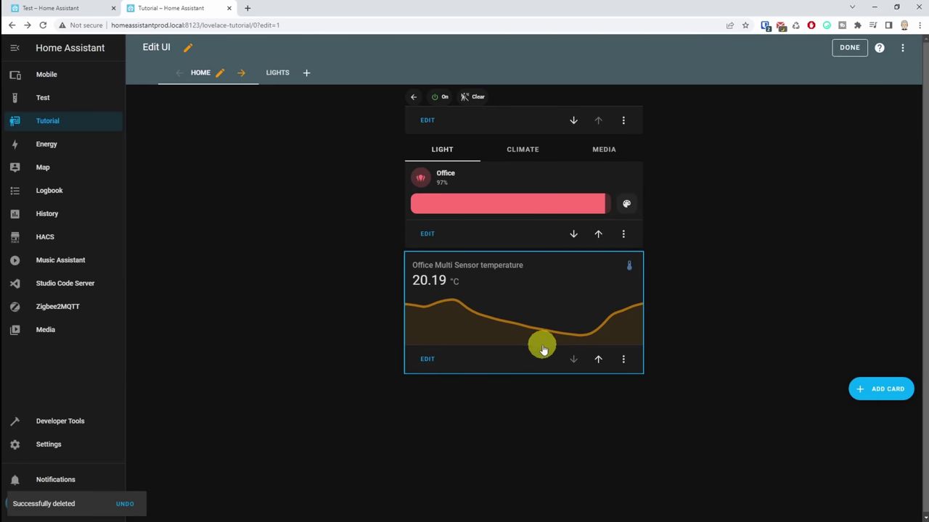
left_click(850, 48)
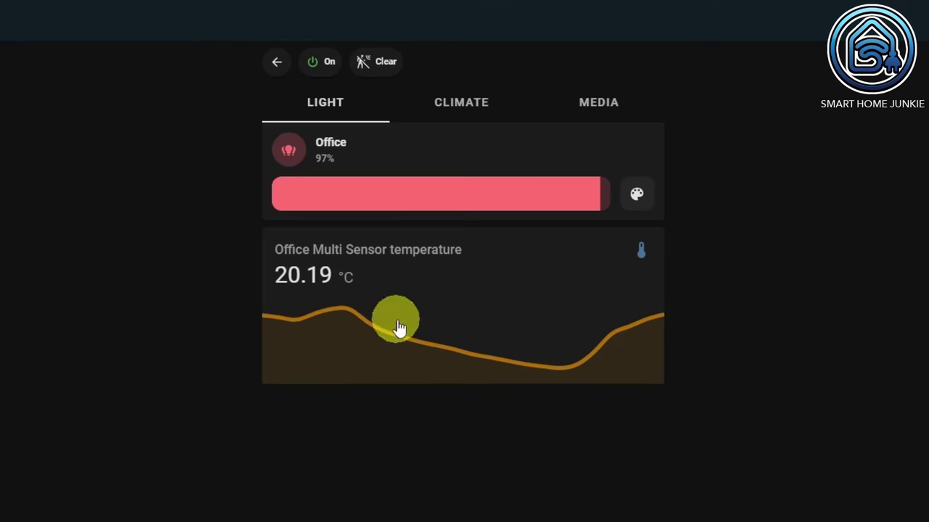
Swipe through the sensor graphs of the swipe card on the Home view to the pressure graph
left_click_drag(579, 221, 404, 222)
left_click_drag(566, 300, 266, 312)
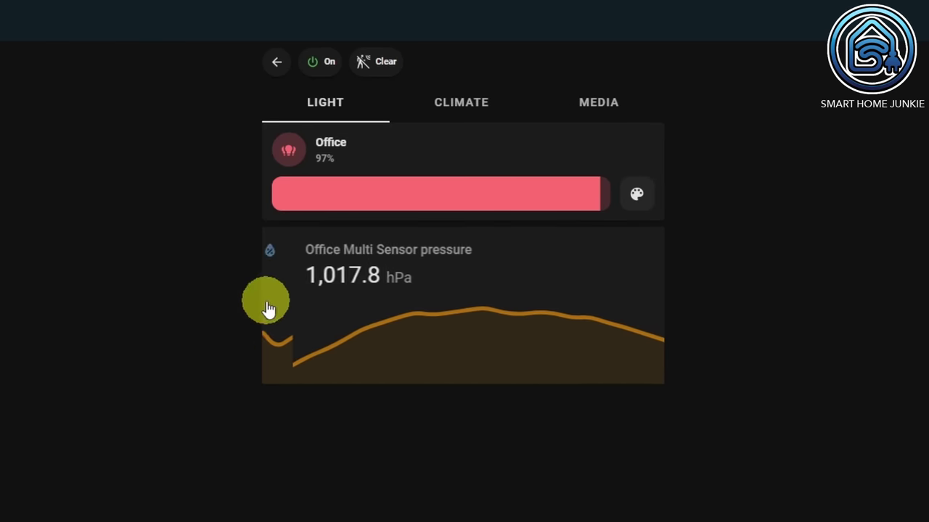